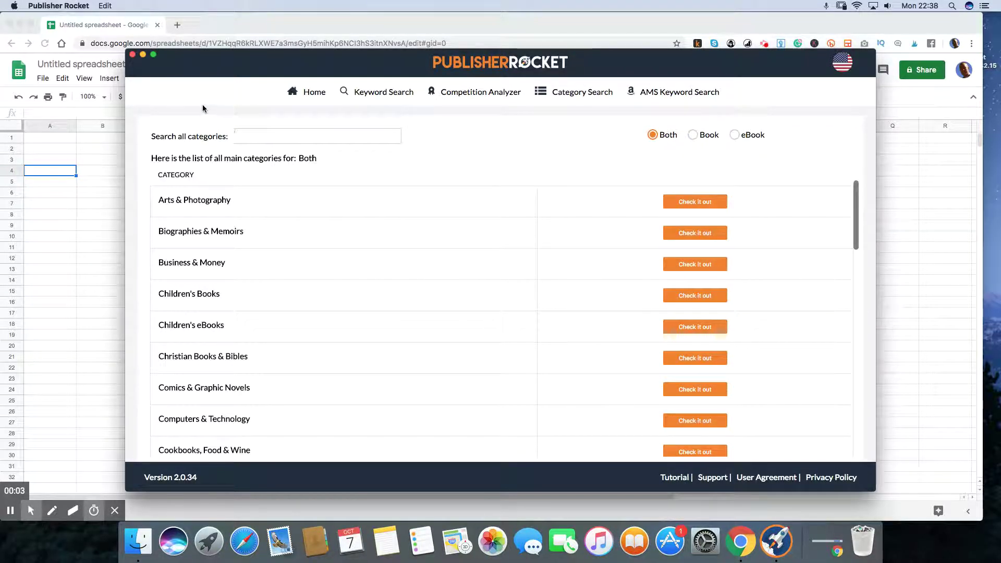
Step: Take Publisher Rocket and the Google Sheet out of full screen, then put Publisher Rocket full screen in front
{"action": "left_click", "coordinate": [154, 55]}
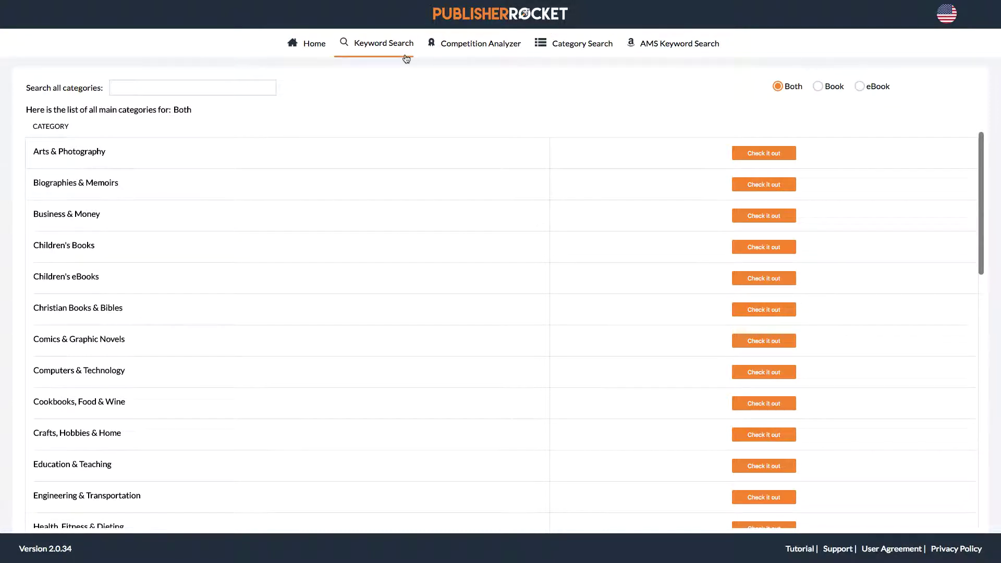
{"action": "mouse_move", "coordinate": [167, 2]}
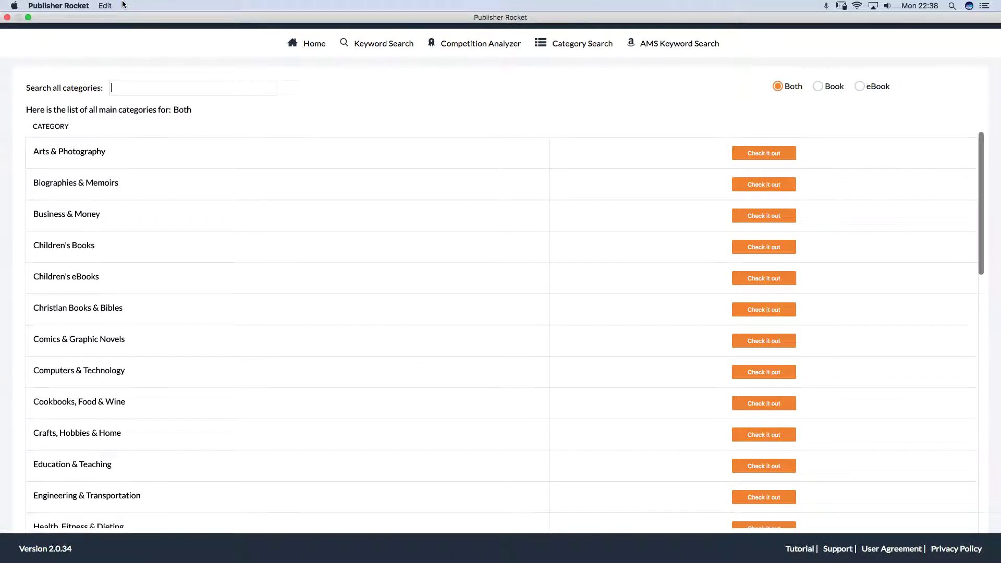
{"action": "left_click", "coordinate": [28, 17]}
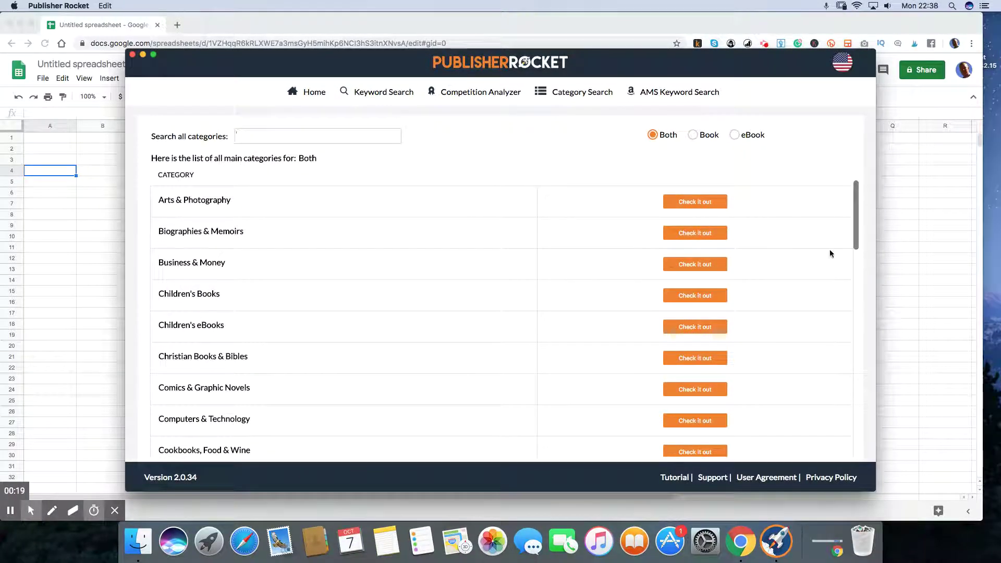
{"action": "left_click", "coordinate": [31, 25]}
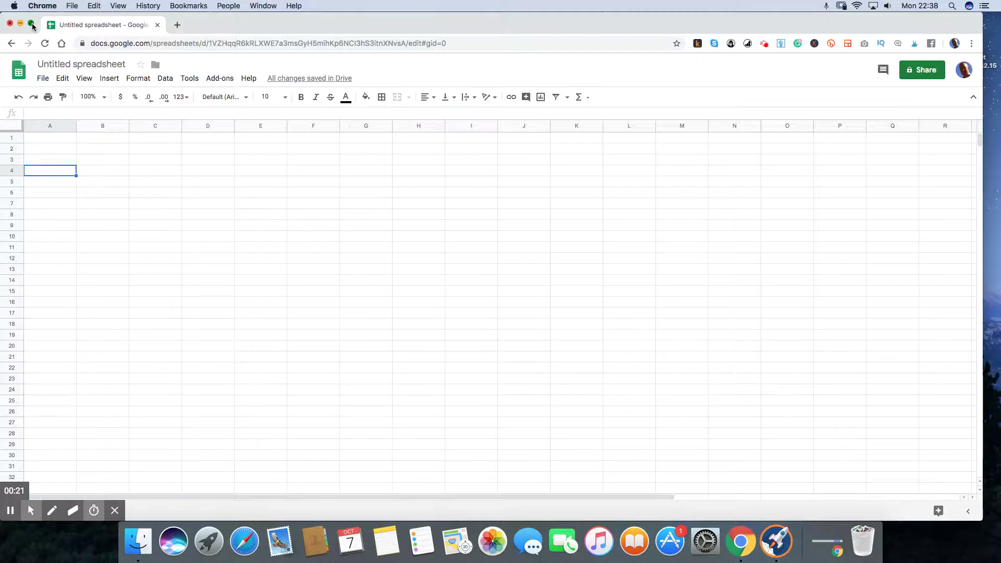
{"action": "mouse_move", "coordinate": [29, 2]}
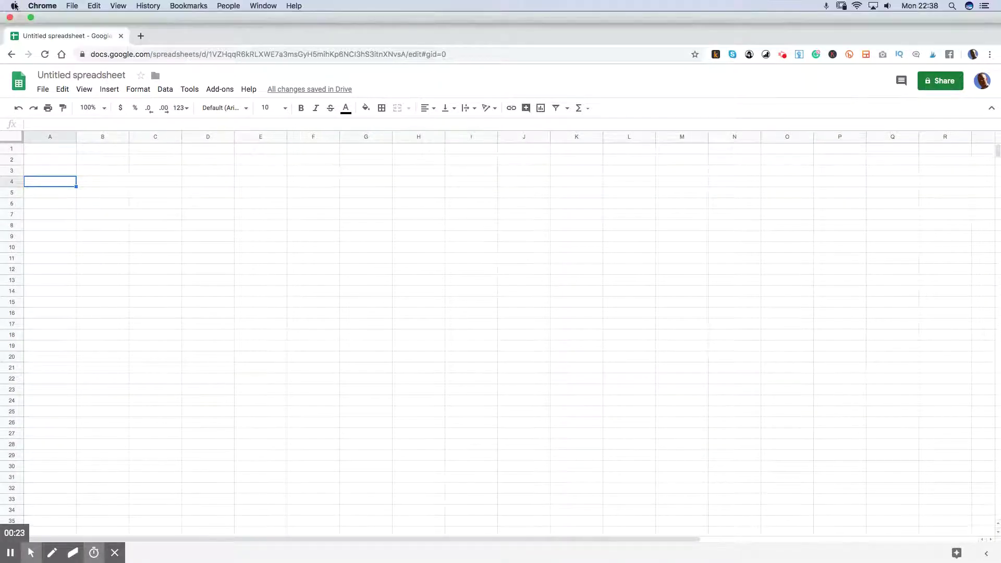
{"action": "left_click", "coordinate": [30, 17]}
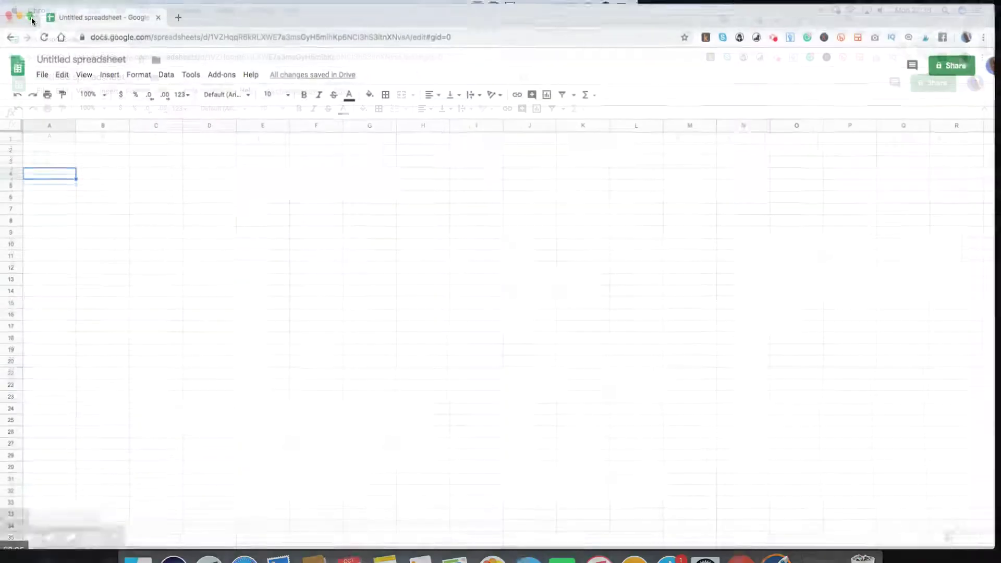
{"action": "left_click", "coordinate": [20, 24]}
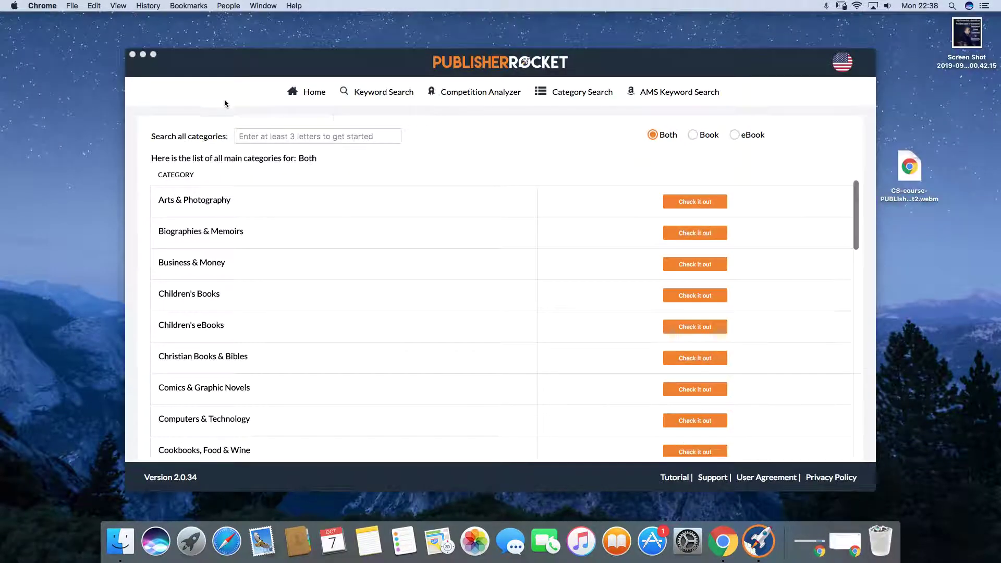
{"action": "left_click", "coordinate": [723, 543]}
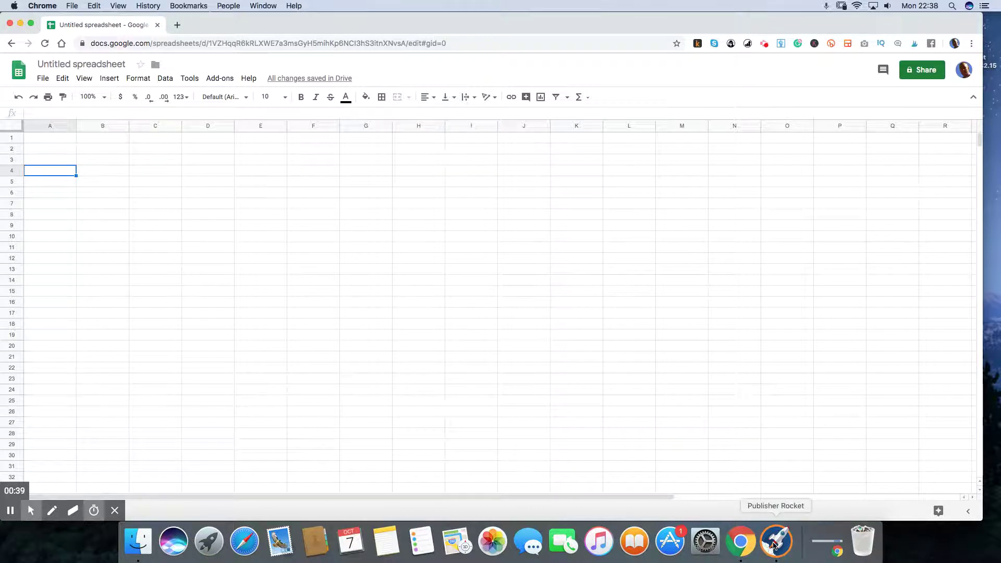
{"action": "left_click", "coordinate": [773, 545]}
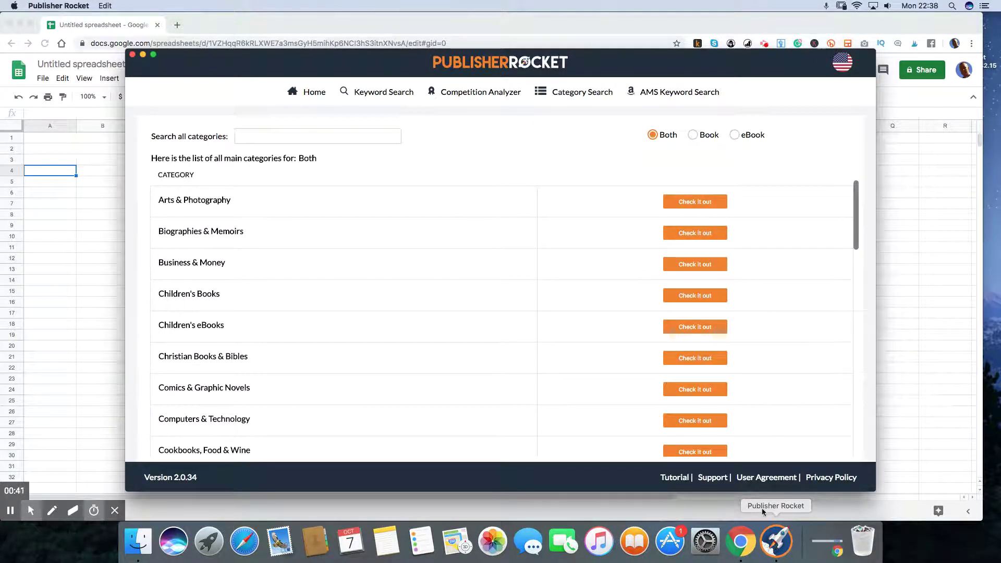
{"action": "left_click", "coordinate": [153, 54]}
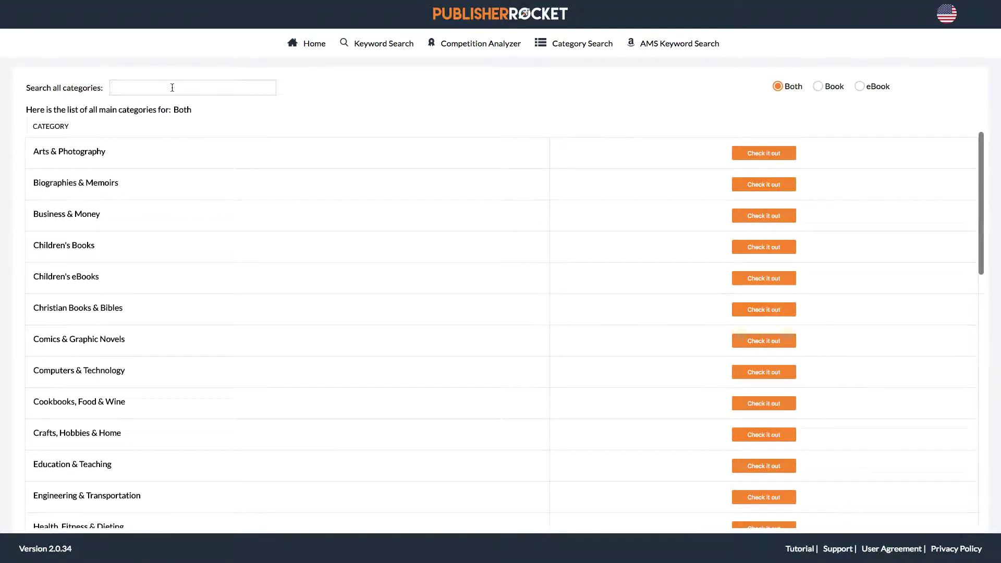
Step: Search categories for 'dogs' and highlight the Kindle Store and Books parts of the category paths
{"action": "type", "text": "dogs"}
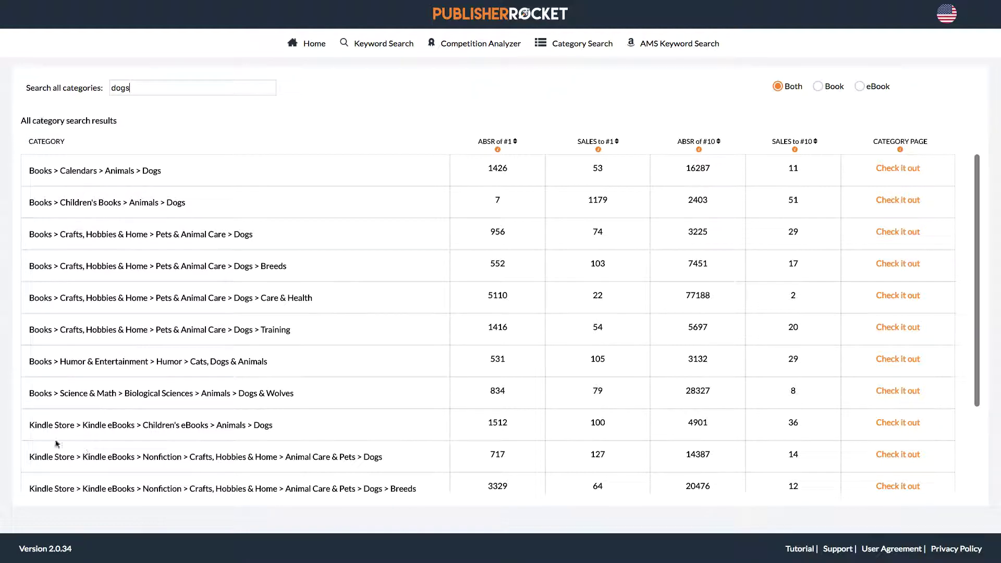
{"action": "left_click_drag", "start_coordinate": [77, 425], "coordinate": [29, 425]}
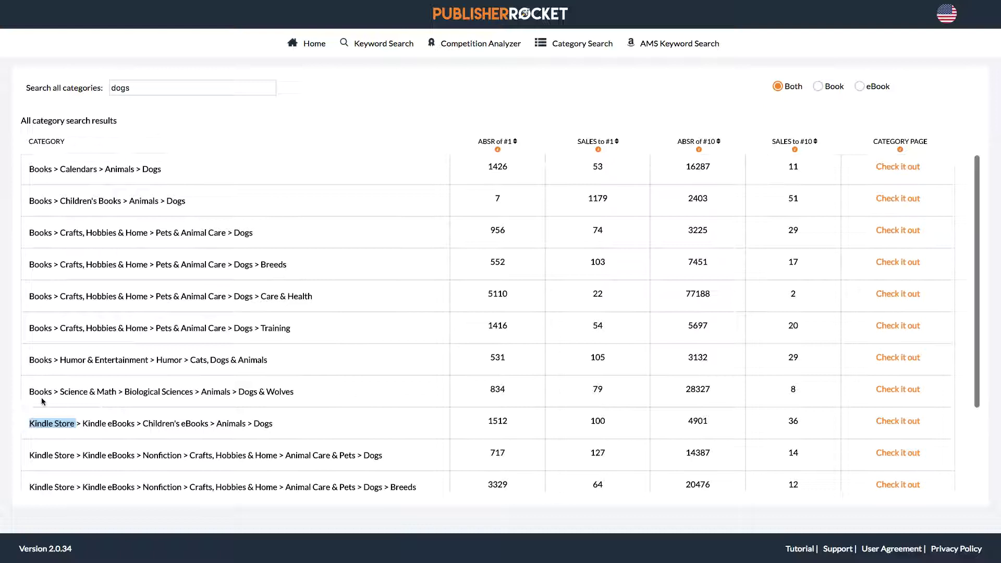
{"action": "left_click_drag", "start_coordinate": [53, 393], "coordinate": [31, 391]}
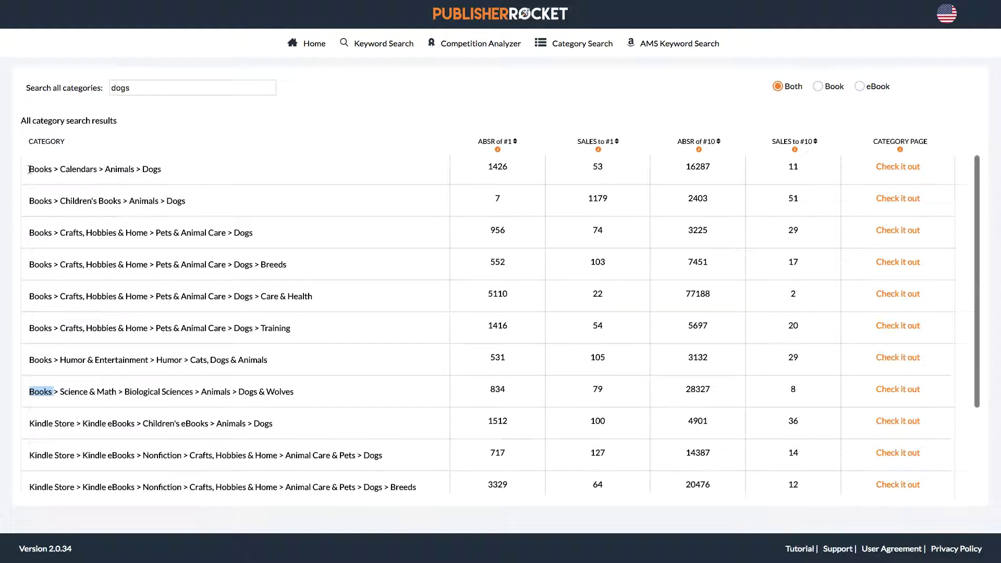
{"action": "left_click_drag", "start_coordinate": [28, 171], "coordinate": [503, 178]}
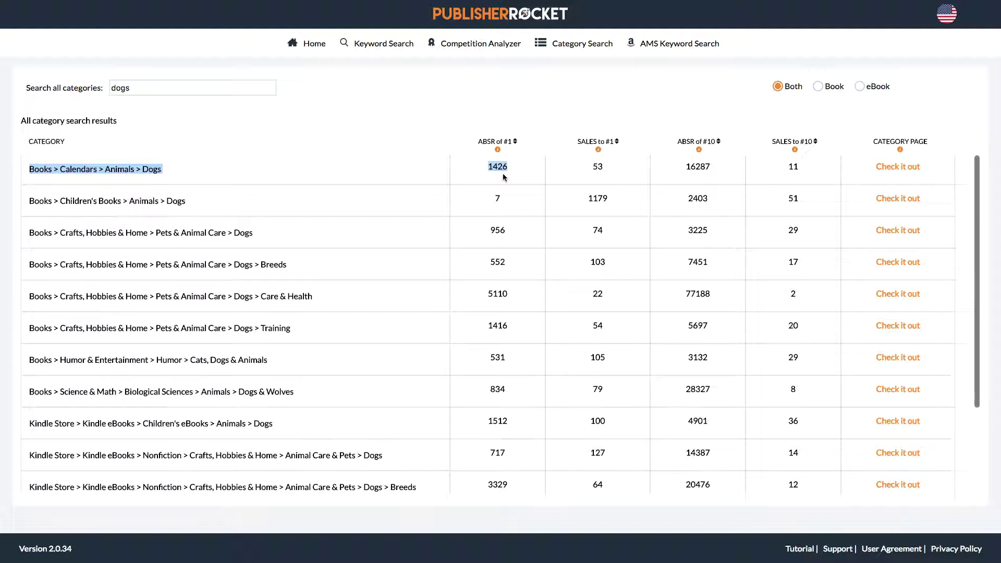
{"action": "double_click", "coordinate": [495, 200]}
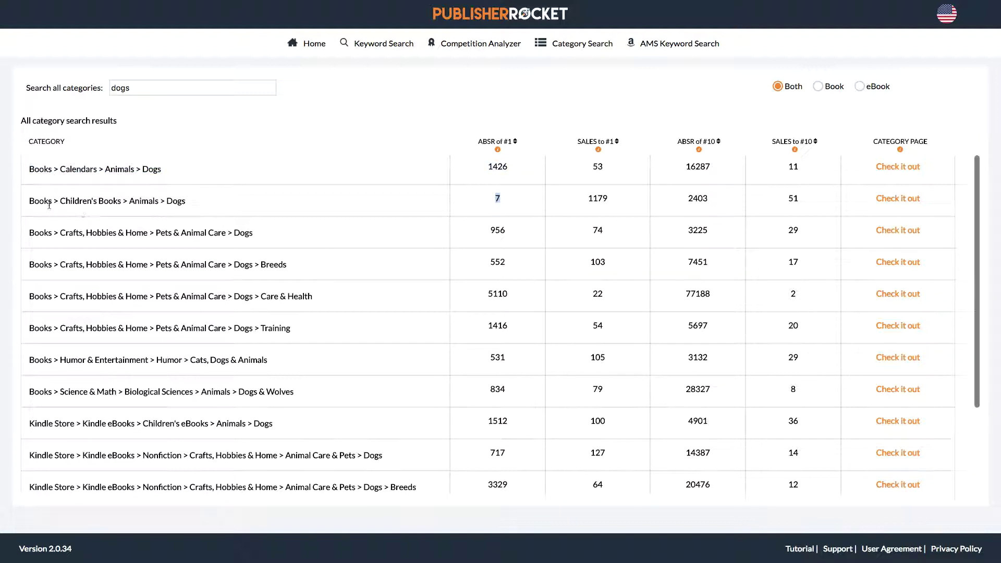
{"action": "left_click_drag", "start_coordinate": [37, 201], "coordinate": [519, 203]}
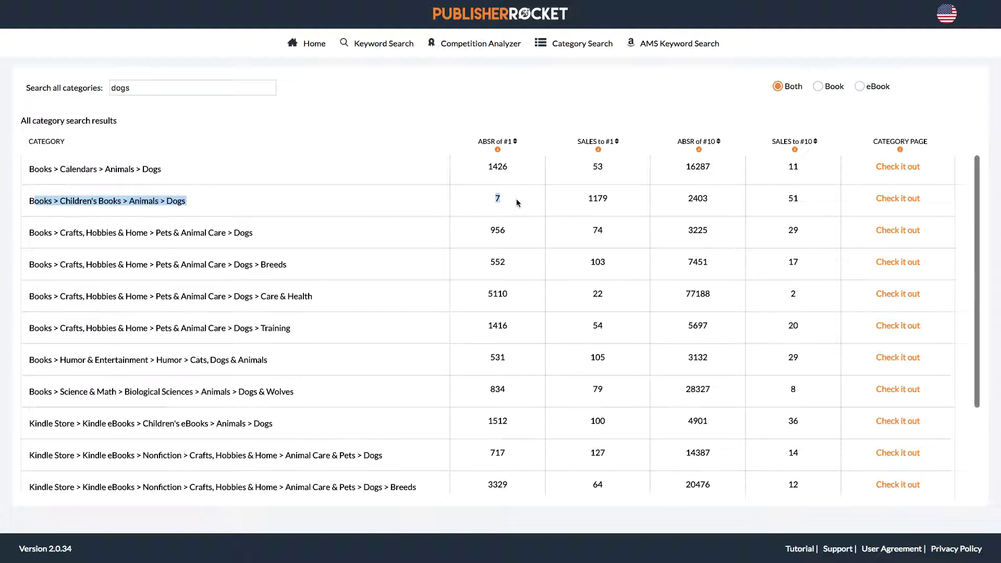
{"action": "scroll", "coordinate": [497, 275], "scroll_direction": "down", "scroll_amount": 1}
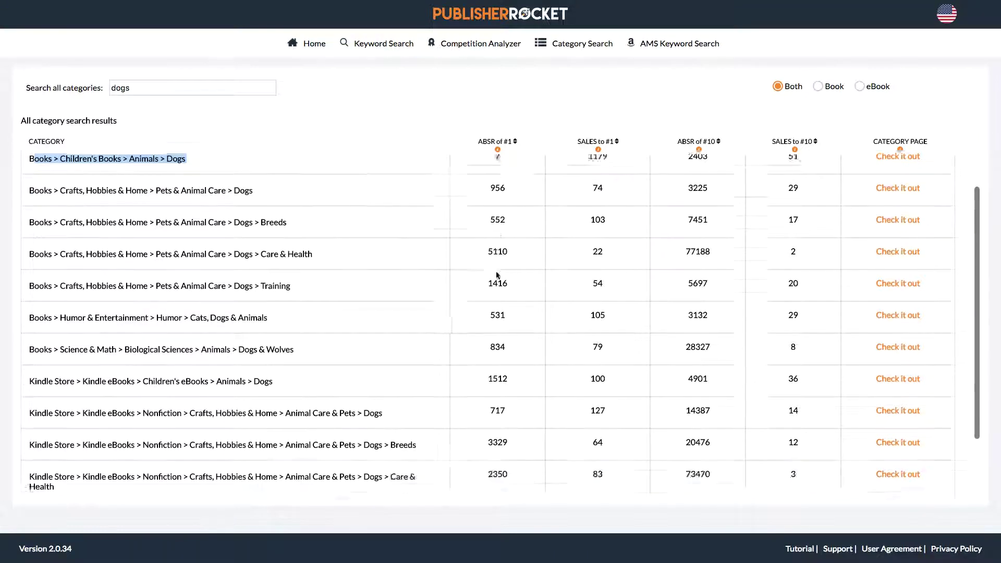
{"action": "scroll", "coordinate": [496, 275], "scroll_direction": "down", "scroll_amount": 2}
{"action": "scroll", "coordinate": [497, 276], "scroll_direction": "up", "scroll_amount": 3}
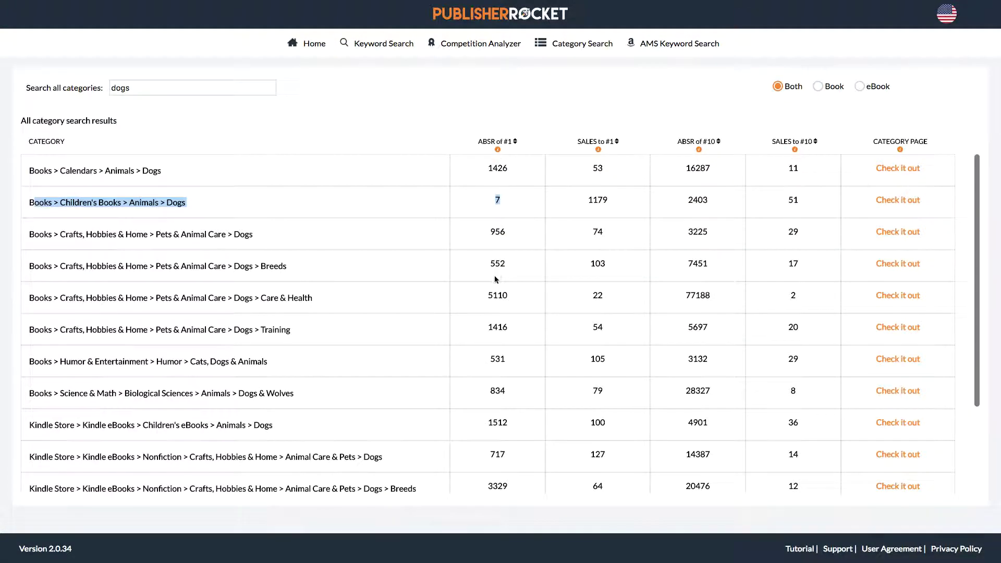
{"action": "scroll", "coordinate": [495, 279], "scroll_direction": "down", "scroll_amount": 3}
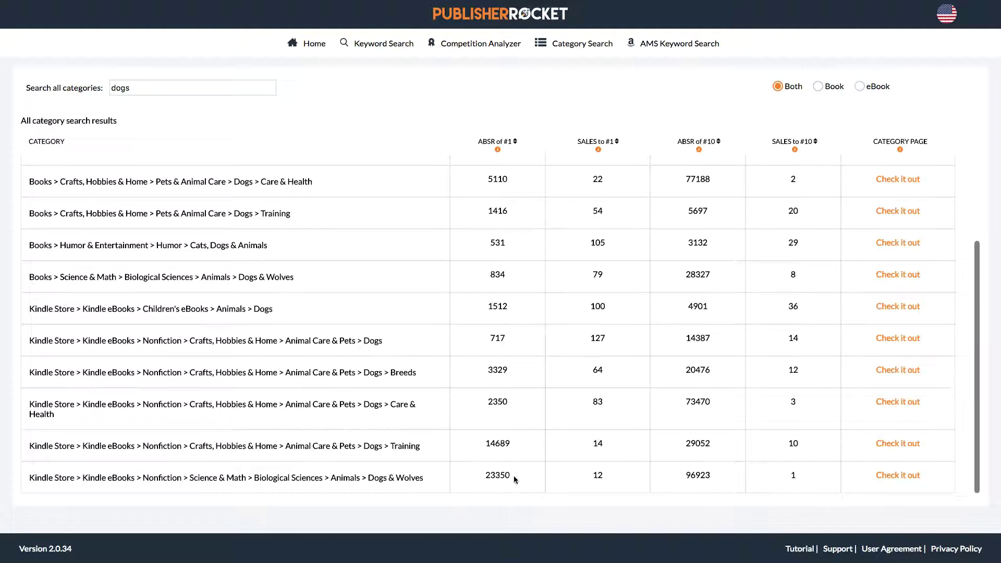
{"action": "left_click_drag", "start_coordinate": [514, 475], "coordinate": [485, 477]}
{"action": "left_click_drag", "start_coordinate": [513, 145], "coordinate": [472, 144]}
{"action": "mouse_move", "coordinate": [501, 149]}
{"action": "left_click_drag", "start_coordinate": [510, 476], "coordinate": [481, 478]}
{"action": "left_click", "coordinate": [416, 478]}
{"action": "left_click_drag", "start_coordinate": [417, 478], "coordinate": [29, 478]}
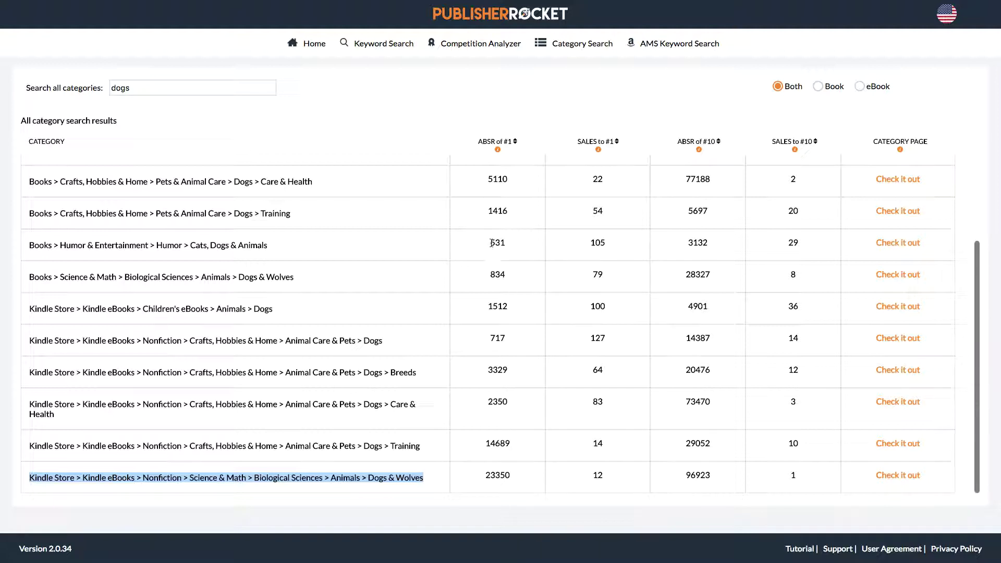
{"action": "left_click_drag", "start_coordinate": [491, 243], "coordinate": [508, 242]}
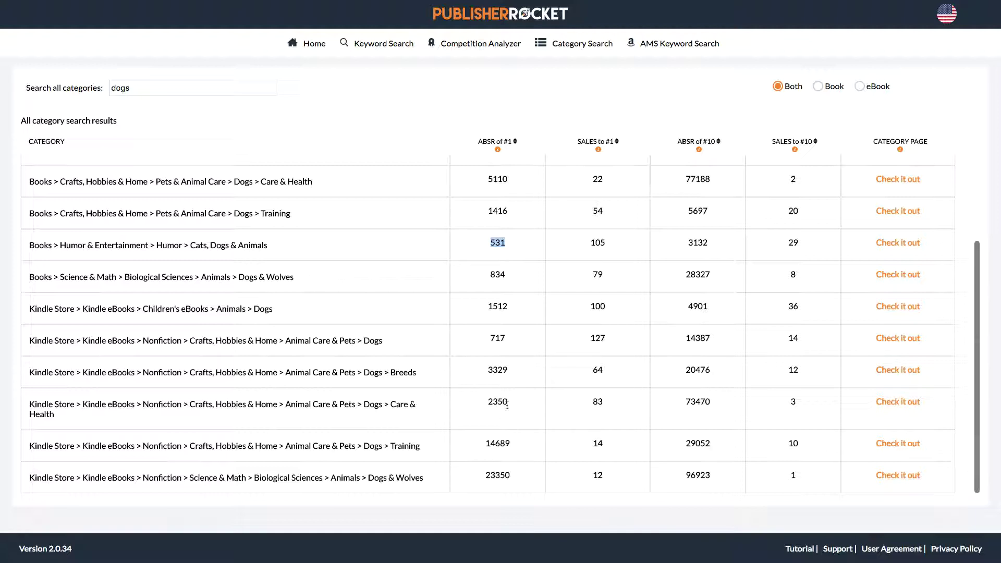
{"action": "left_click_drag", "start_coordinate": [507, 402], "coordinate": [486, 402]}
{"action": "left_click_drag", "start_coordinate": [511, 447], "coordinate": [480, 442]}
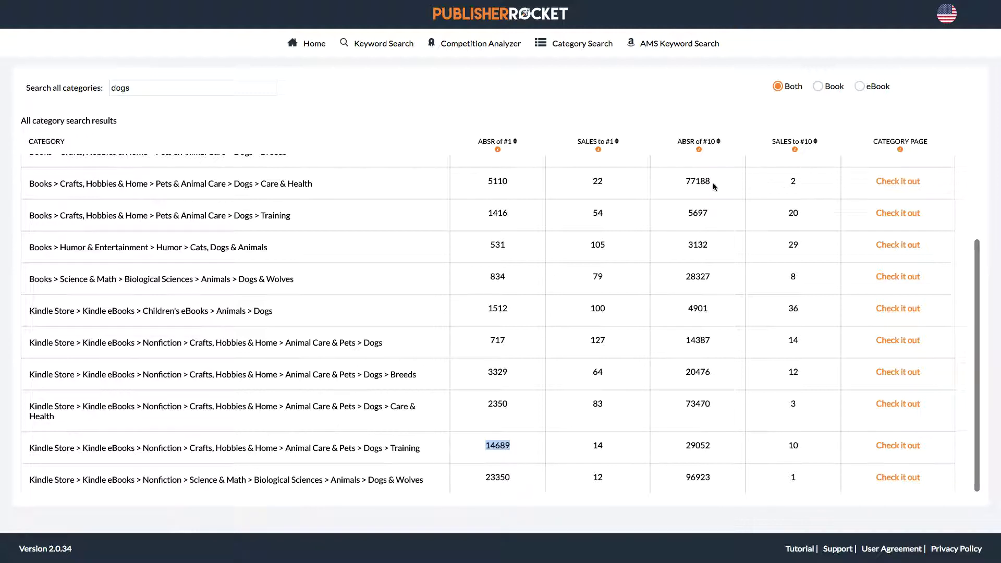
{"action": "mouse_move", "coordinate": [685, 184]}
{"action": "left_mouse_down"}
{"action": "mouse_move", "coordinate": [689, 313]}
{"action": "mouse_move", "coordinate": [690, 142]}
{"action": "mouse_move", "coordinate": [721, 144]}
{"action": "left_mouse_up"}
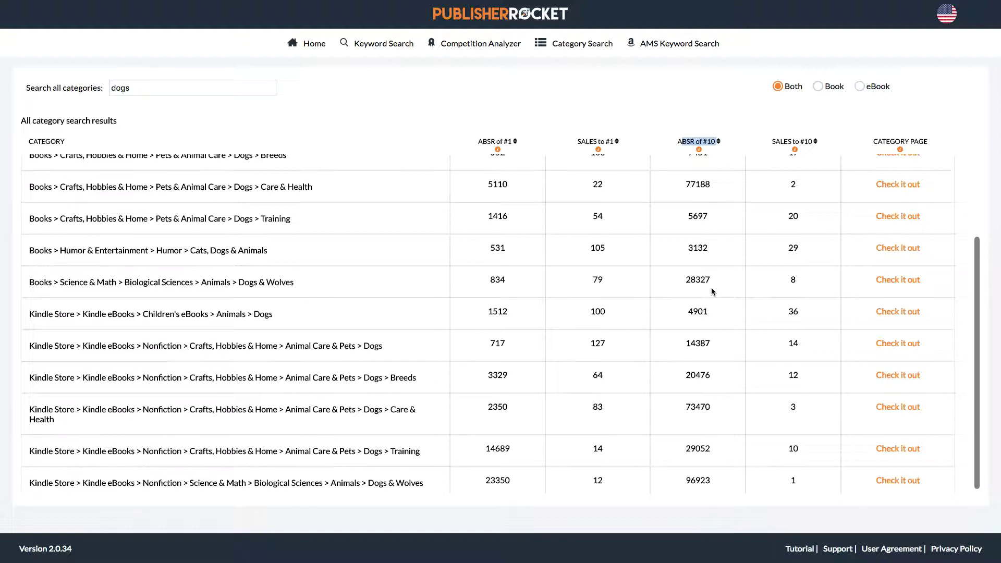
{"action": "scroll", "coordinate": [712, 291], "scroll_direction": "up", "scroll_amount": 3}
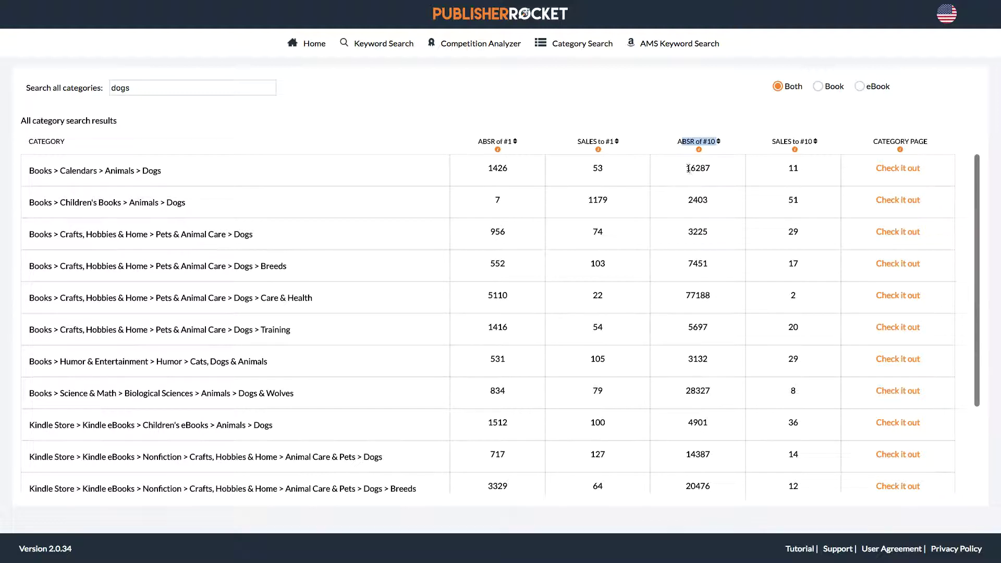
{"action": "left_click_drag", "start_coordinate": [686, 168], "coordinate": [718, 167]}
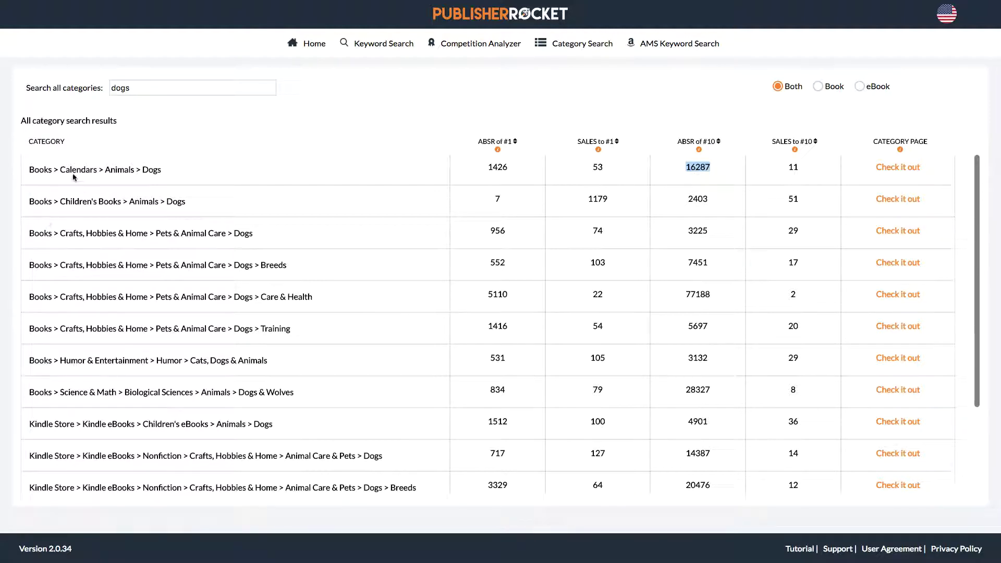
{"action": "left_click_drag", "start_coordinate": [69, 170], "coordinate": [162, 172]}
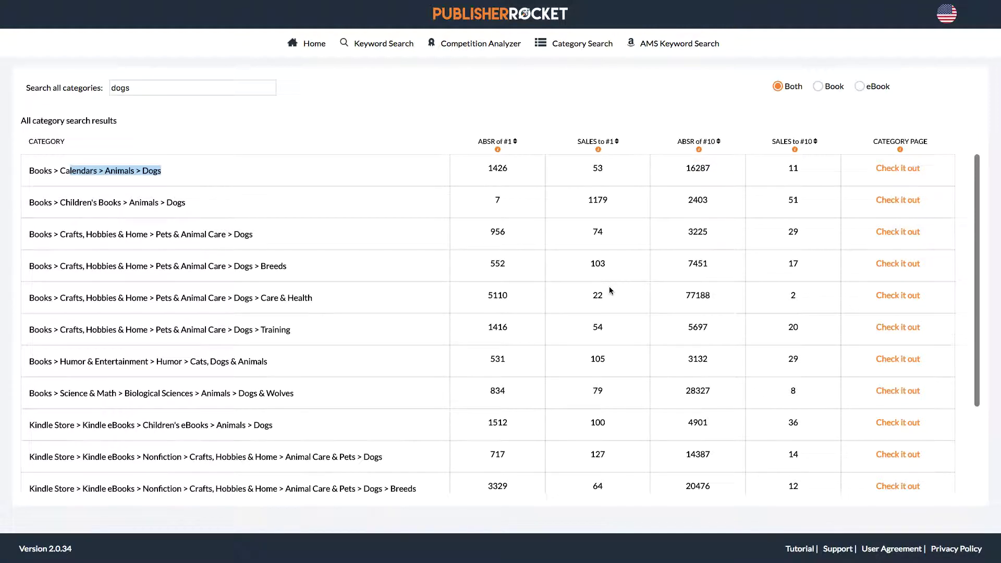
{"action": "left_click_drag", "start_coordinate": [684, 296], "coordinate": [718, 298]}
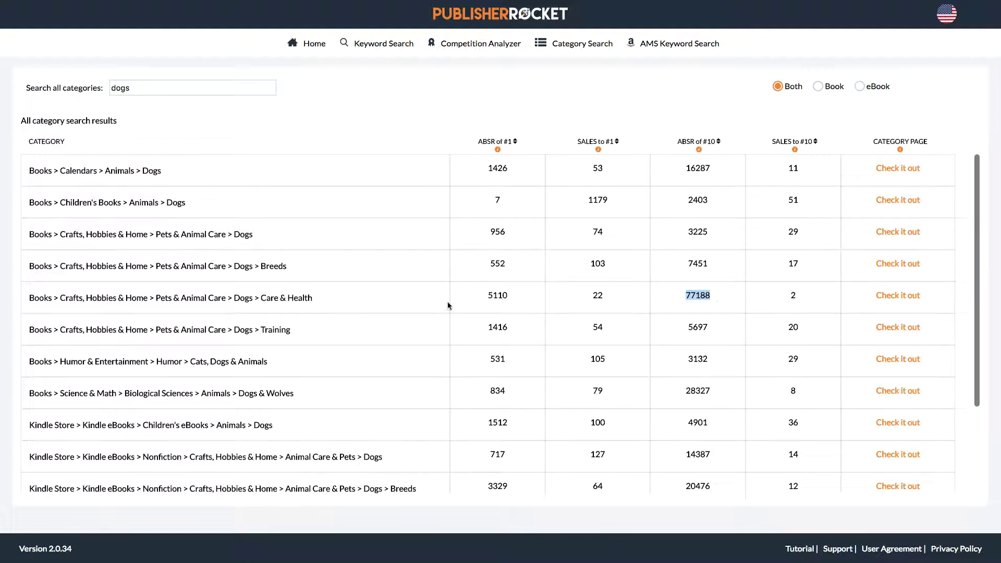
{"action": "left_click_drag", "start_coordinate": [490, 296], "coordinate": [515, 296]}
{"action": "left_click", "coordinate": [688, 295]}
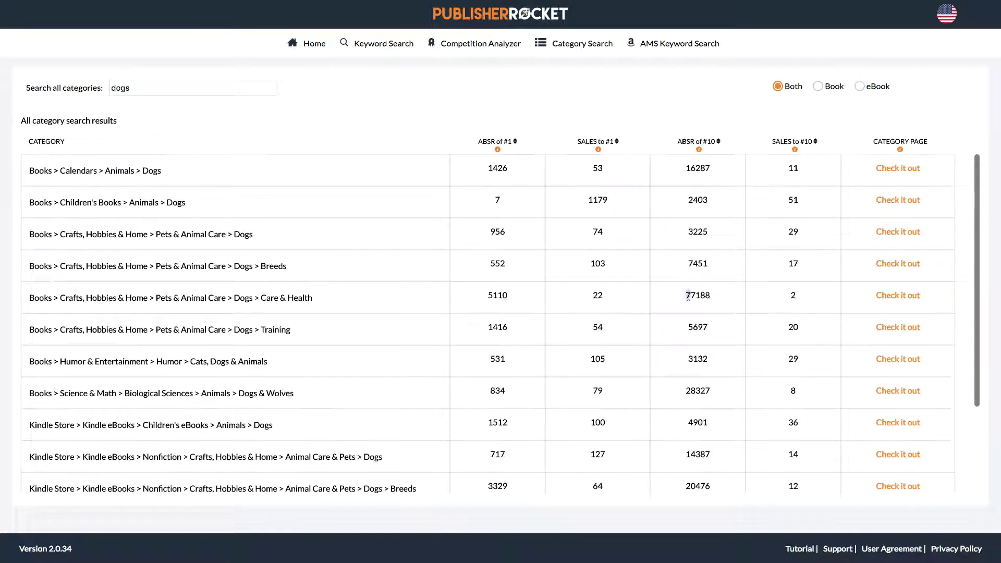
{"action": "scroll", "coordinate": [688, 297], "scroll_direction": "down", "scroll_amount": 1}
{"action": "double_click", "coordinate": [690, 297]}
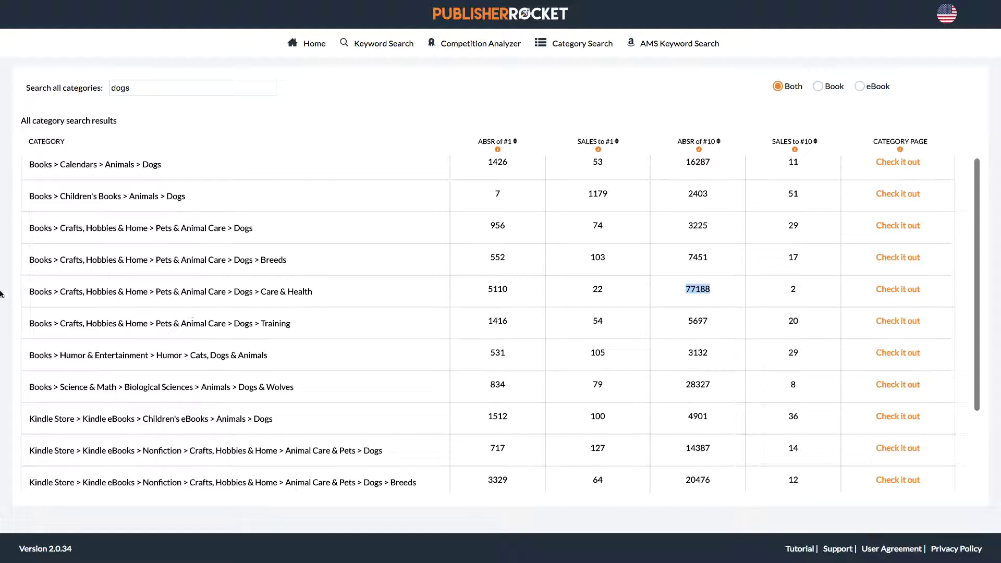
{"action": "left_click_drag", "start_coordinate": [29, 290], "coordinate": [314, 298]}
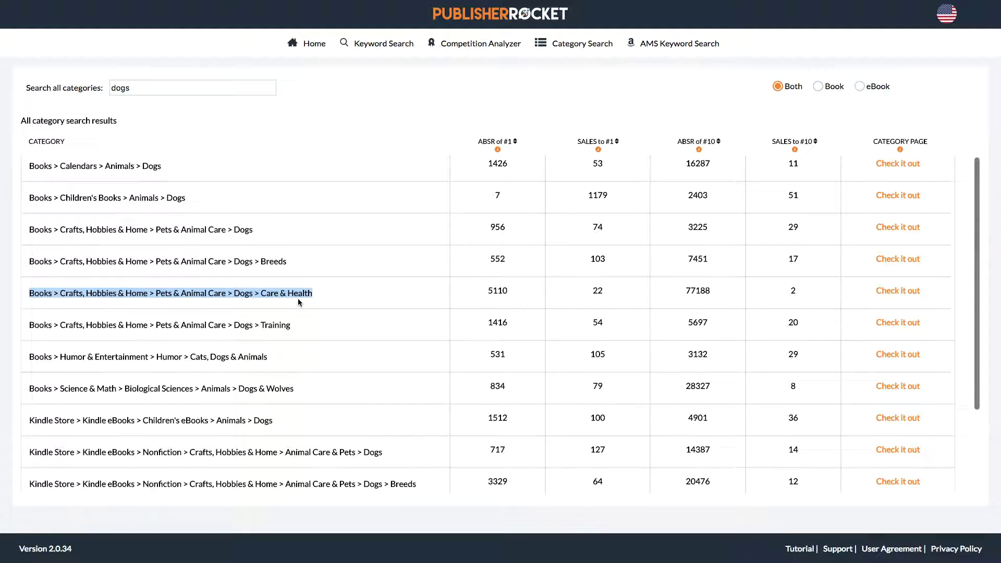
{"action": "scroll", "coordinate": [298, 301], "scroll_direction": "down", "scroll_amount": 3}
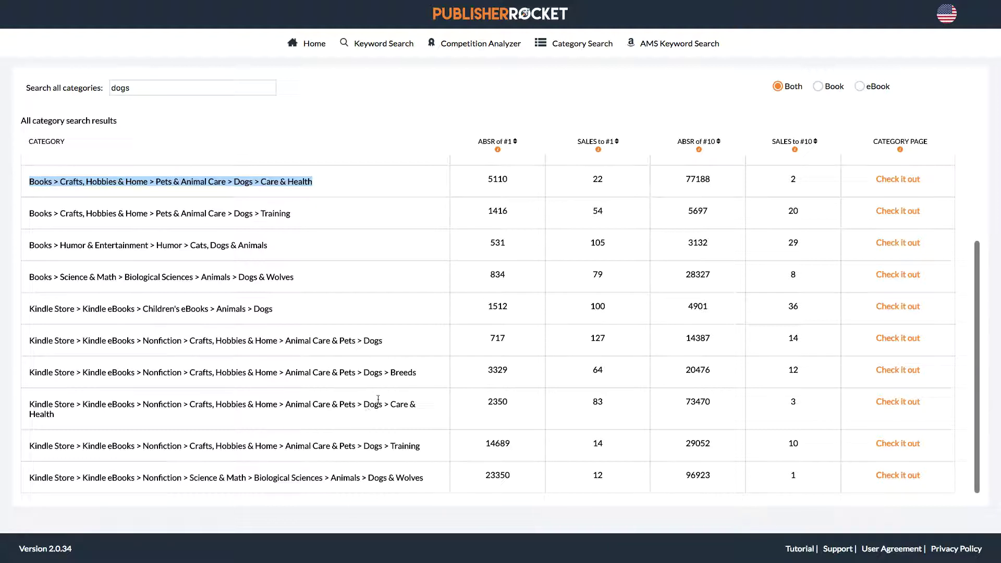
{"action": "left_click_drag", "start_coordinate": [389, 404], "coordinate": [392, 417]}
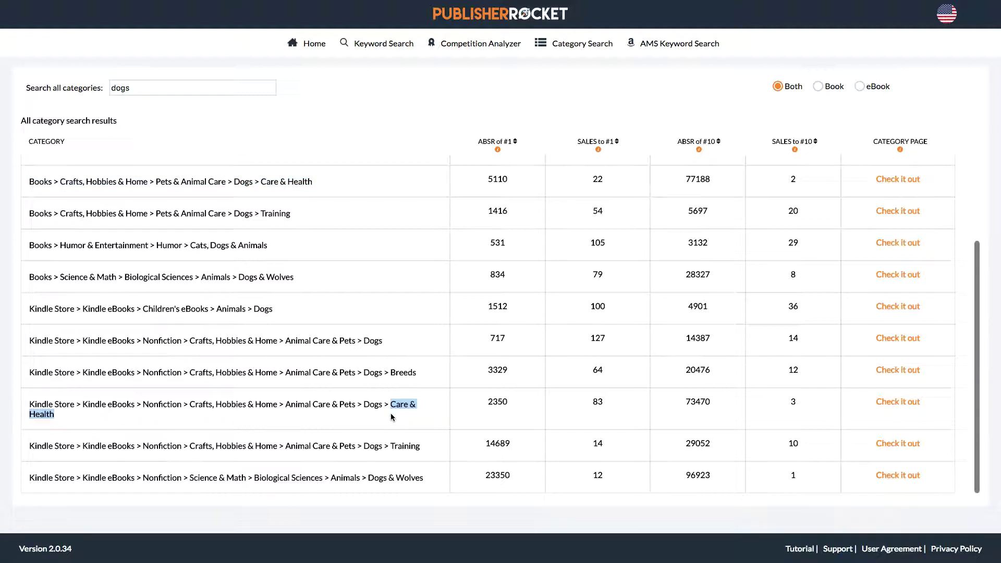
{"action": "left_click", "coordinate": [490, 402]}
{"action": "left_click_drag", "start_coordinate": [489, 402], "coordinate": [508, 403]}
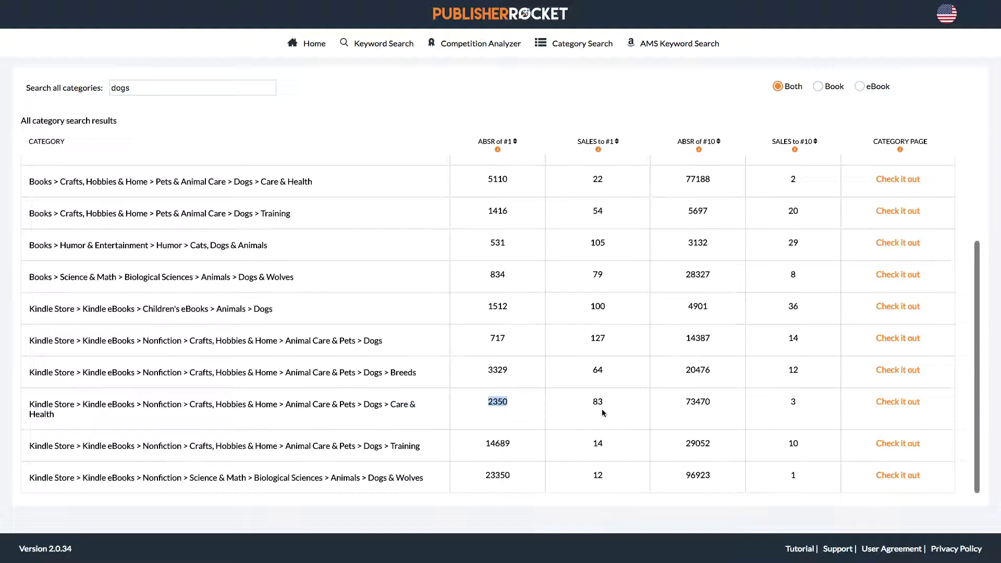
{"action": "left_click_drag", "start_coordinate": [685, 402], "coordinate": [712, 405]}
{"action": "left_click_drag", "start_coordinate": [133, 87], "coordinate": [107, 89]}
Step: Search 'artificial' and point out the ABSR values 231, 4600, 49756 and 53472
{"action": "type", "text": "ar"}
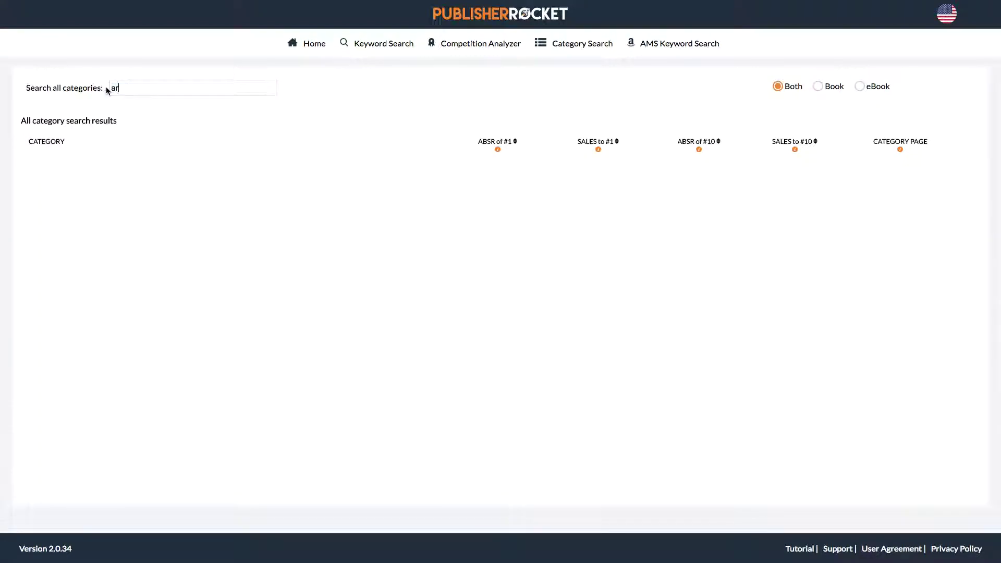
{"action": "type", "text": "tifici"}
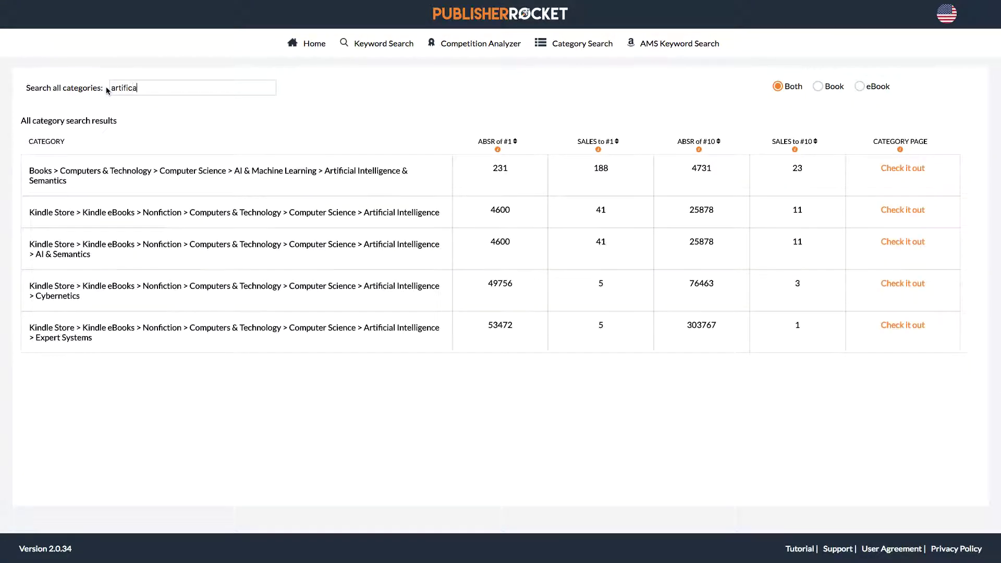
{"action": "type", "text": "al"}
{"action": "double_click", "coordinate": [493, 167]}
{"action": "left_click_drag", "start_coordinate": [495, 210], "coordinate": [513, 224]}
{"action": "left_click_drag", "start_coordinate": [487, 284], "coordinate": [530, 283]}
{"action": "left_click_drag", "start_coordinate": [488, 325], "coordinate": [509, 322]}
{"action": "left_click_drag", "start_coordinate": [29, 285], "coordinate": [55, 296]}
{"action": "left_click_drag", "start_coordinate": [489, 285], "coordinate": [497, 283]}
Step: Point out the tenth-book ranks 4731 and 25878
{"action": "left_click_drag", "start_coordinate": [691, 168], "coordinate": [710, 171]}
{"action": "left_click", "coordinate": [692, 210]}
{"action": "left_click_drag", "start_coordinate": [691, 210], "coordinate": [699, 242]}
Step: Point out the sales-to-tenth figure 11, copy all five AI rows, and exit full screen
{"action": "left_click", "coordinate": [795, 211]}
{"action": "left_click_drag", "start_coordinate": [795, 212], "coordinate": [804, 214]}
{"action": "left_click_drag", "start_coordinate": [30, 171], "coordinate": [949, 359]}
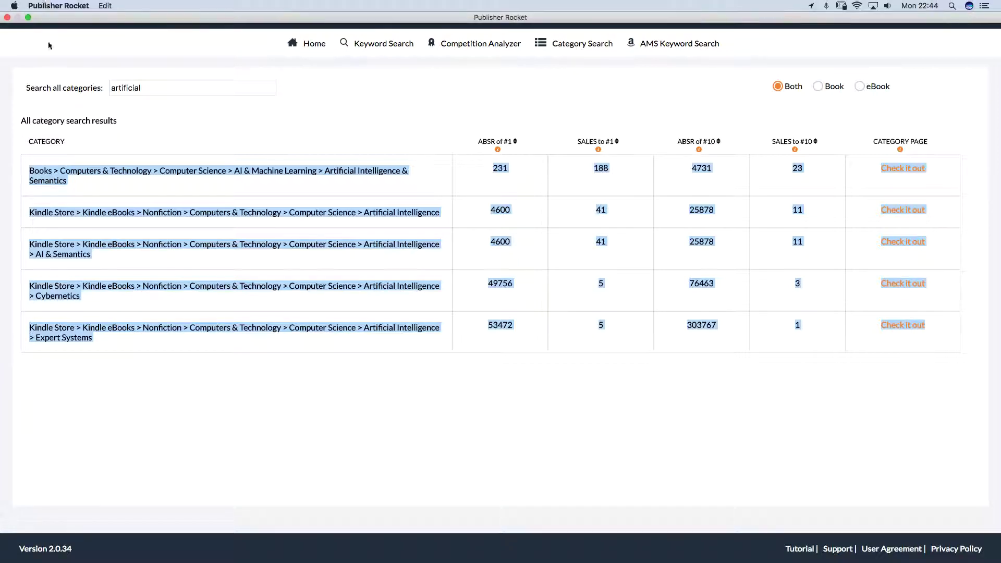
{"action": "left_click", "coordinate": [28, 19]}
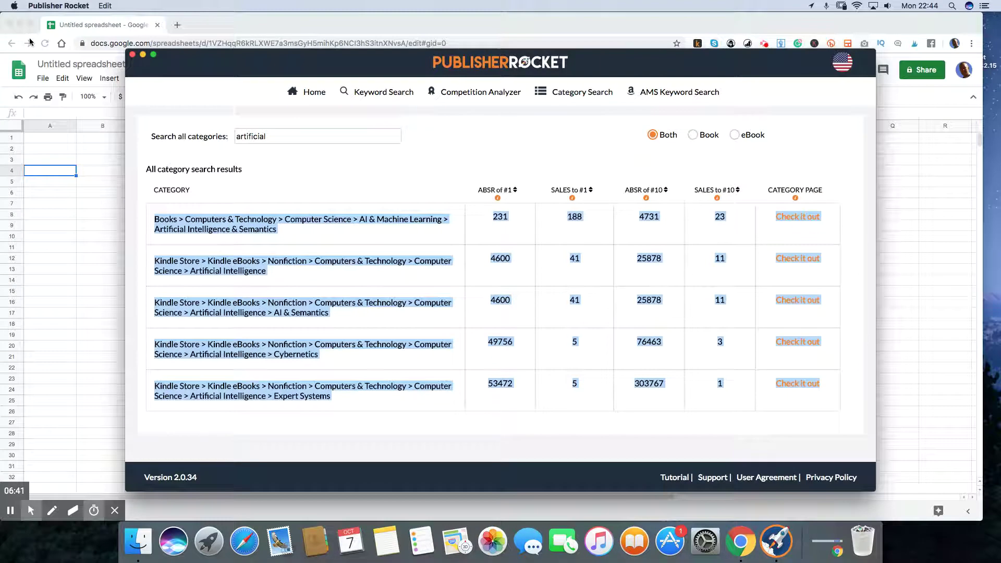
Step: Paste the five AI category rows at A4, check the F4 link, and return to Publisher Rocket
{"action": "left_click", "coordinate": [64, 177]}
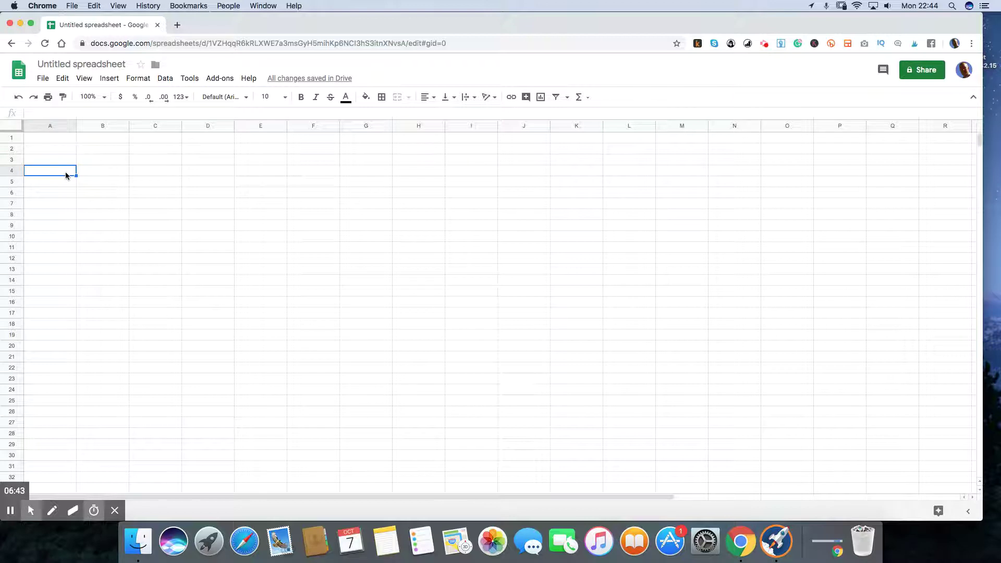
{"action": "key", "text": "super+v"}
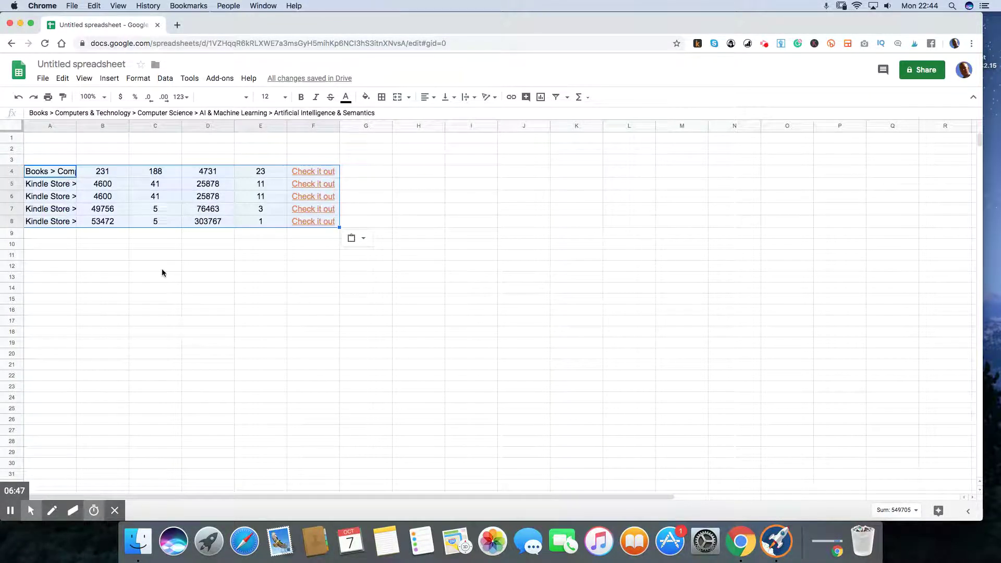
{"action": "left_click", "coordinate": [176, 278]}
{"action": "left_click", "coordinate": [323, 174]}
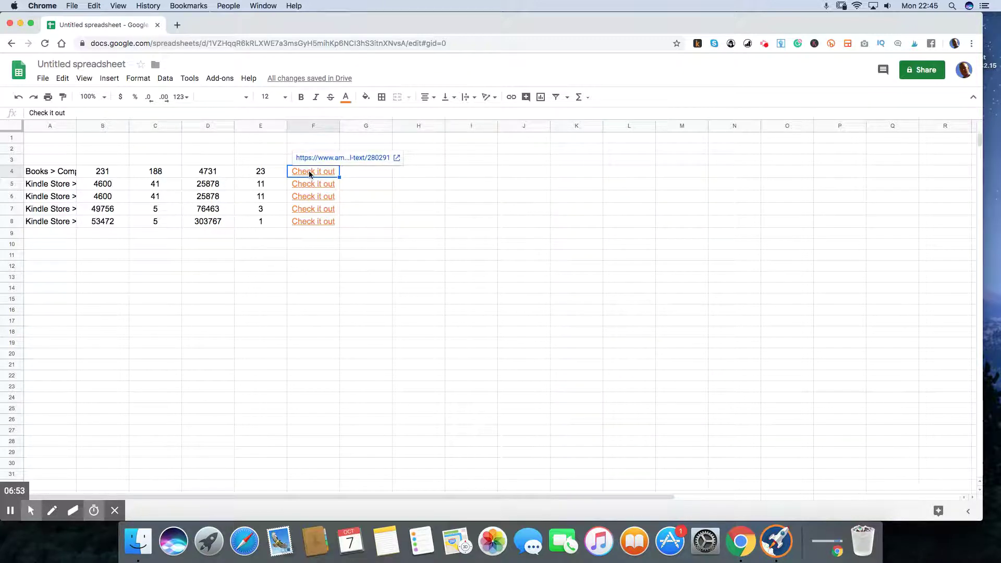
{"action": "key", "text": "super+Tab"}
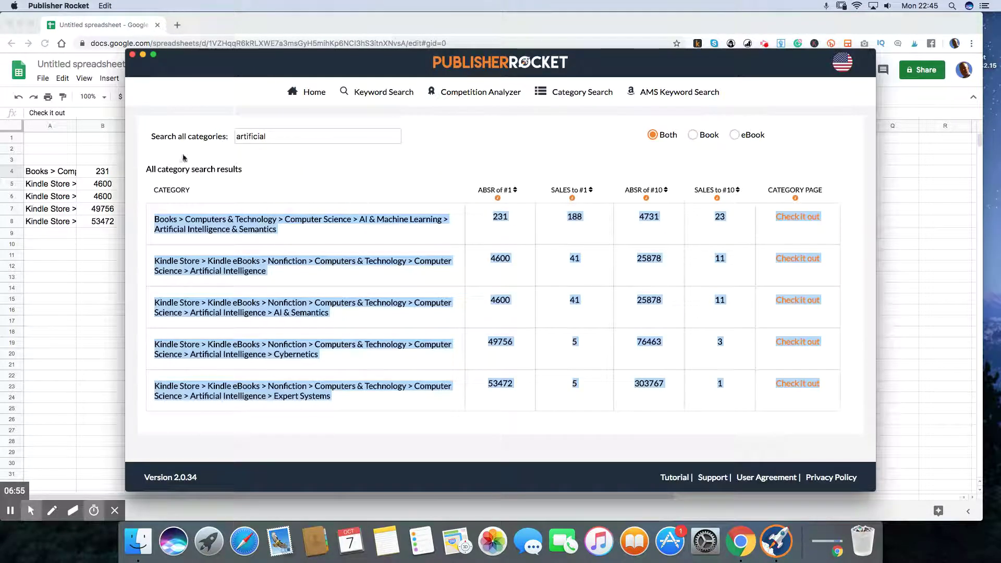
{"action": "left_click", "coordinate": [267, 138]}
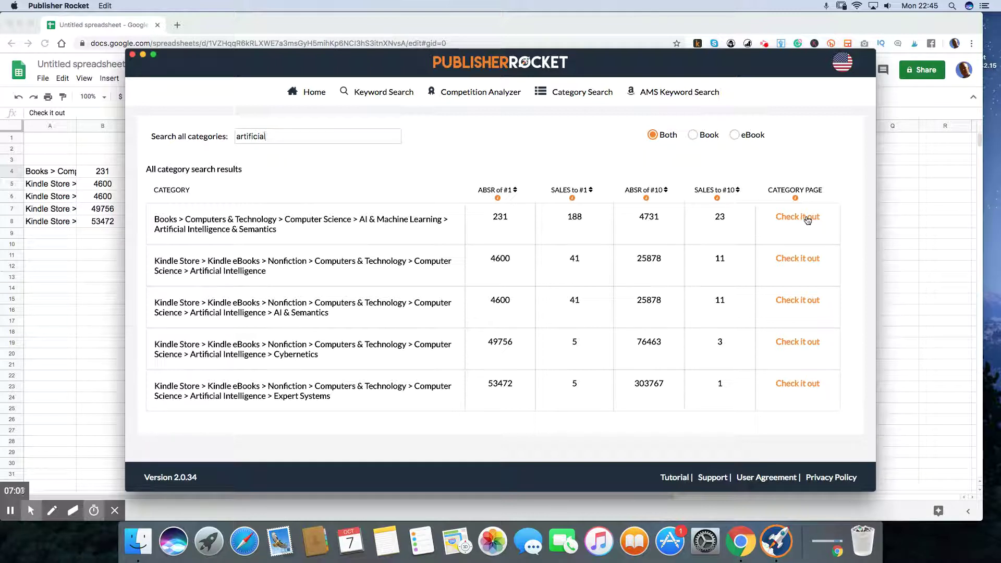
Step: Search 'virtual', note Virtual Reality's rank 1375 and tenth-book rank 83864, then select both rows
{"action": "double_click", "coordinate": [270, 138]}
{"action": "type", "text": "virtual"}
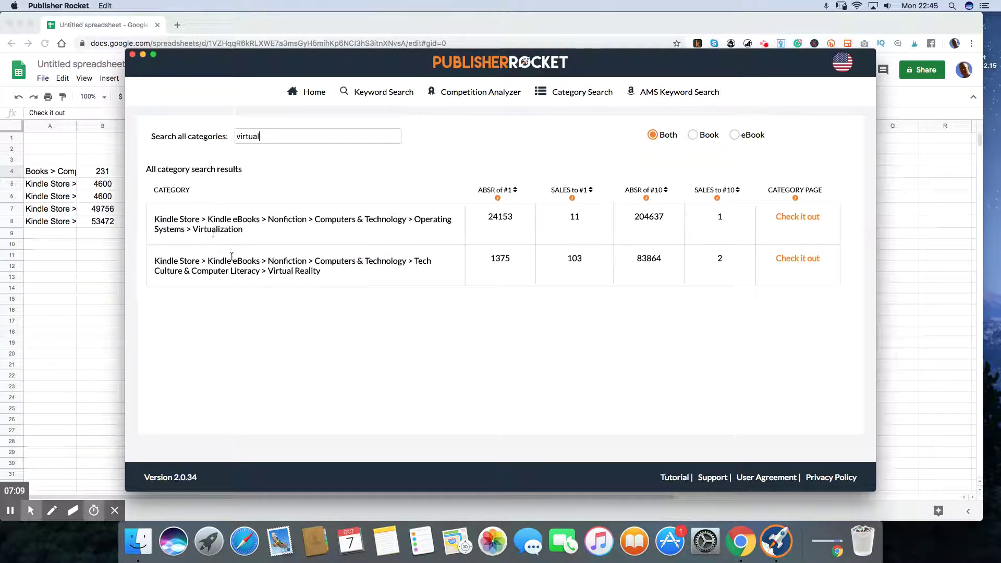
{"action": "left_click_drag", "start_coordinate": [269, 271], "coordinate": [322, 272]}
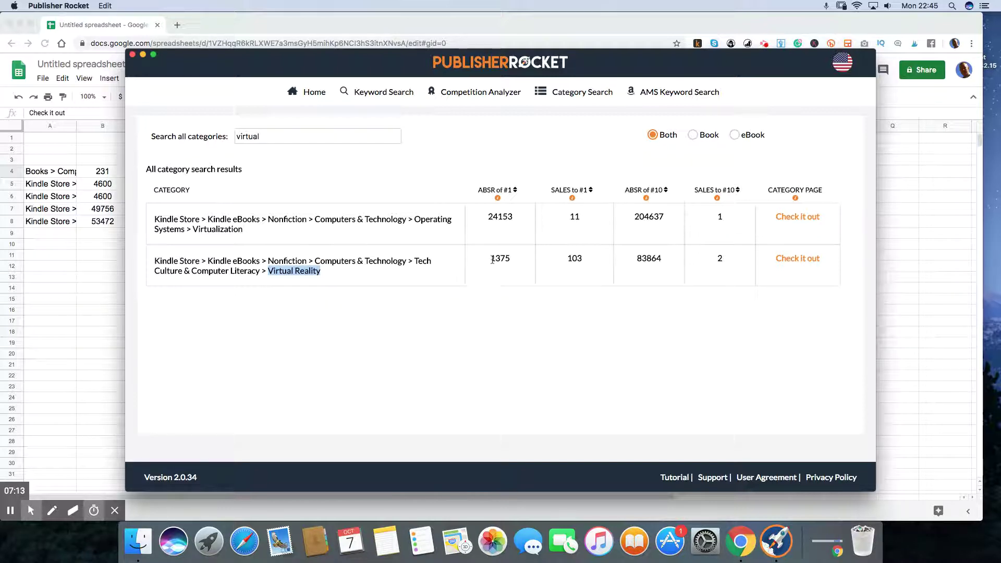
{"action": "left_click_drag", "start_coordinate": [491, 260], "coordinate": [513, 263]}
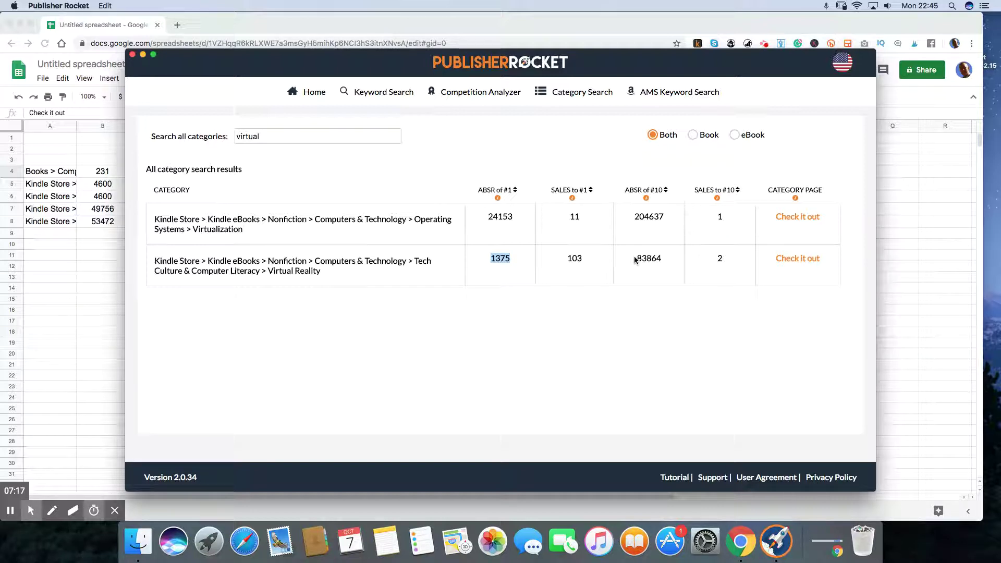
{"action": "left_click_drag", "start_coordinate": [637, 259], "coordinate": [665, 263]}
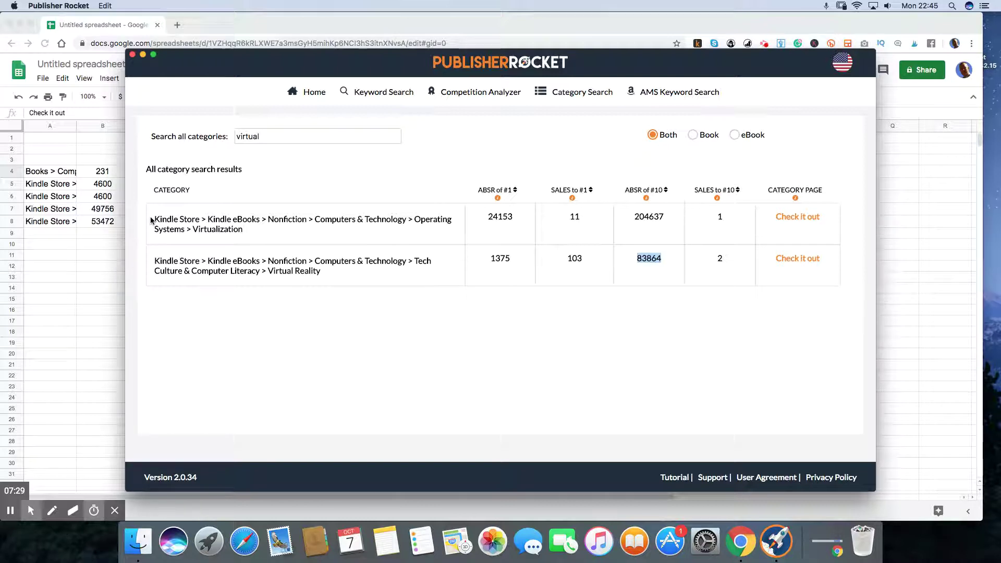
{"action": "left_click_drag", "start_coordinate": [154, 218], "coordinate": [945, 264]}
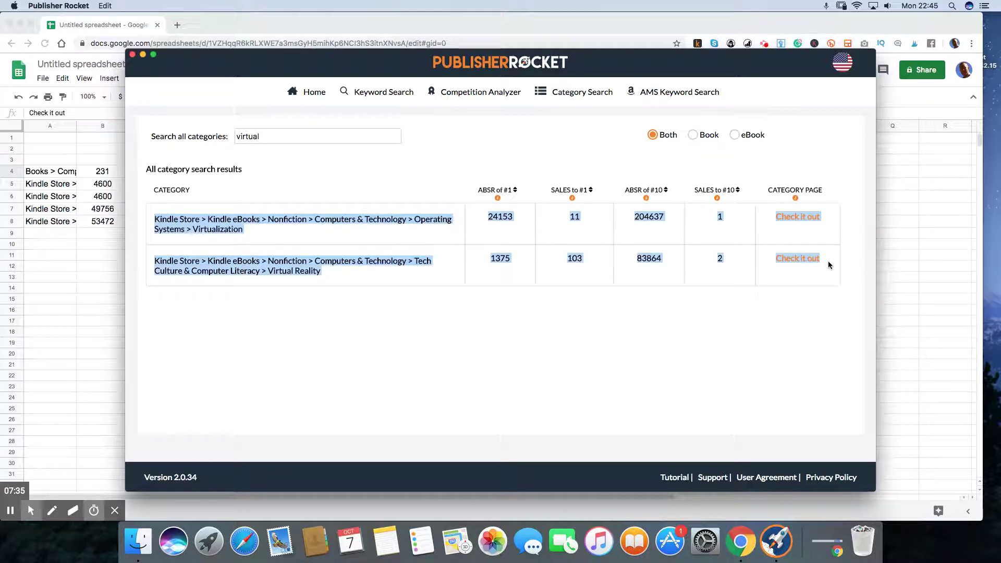
Step: Paste the Virtualization and Virtual Reality rows at A12, then switch back to Publisher Rocket
{"action": "left_click", "coordinate": [37, 269]}
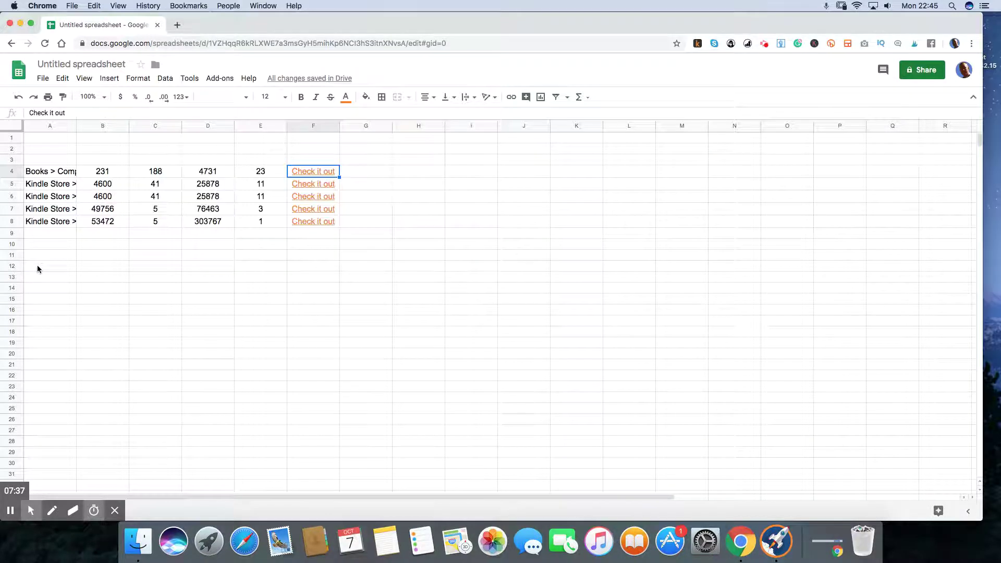
{"action": "left_click", "coordinate": [36, 269]}
{"action": "key", "text": "super+v"}
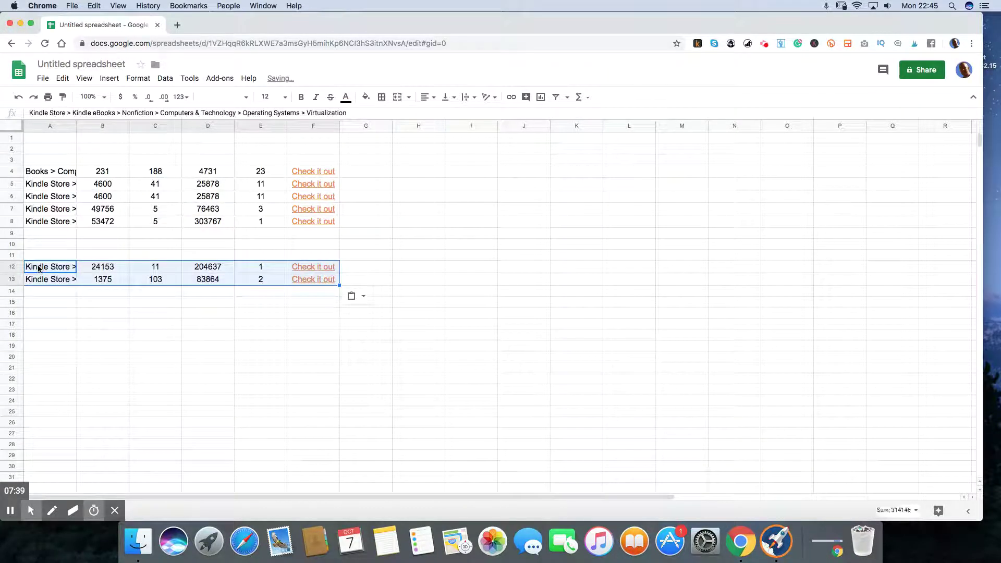
{"action": "left_click", "coordinate": [204, 359]}
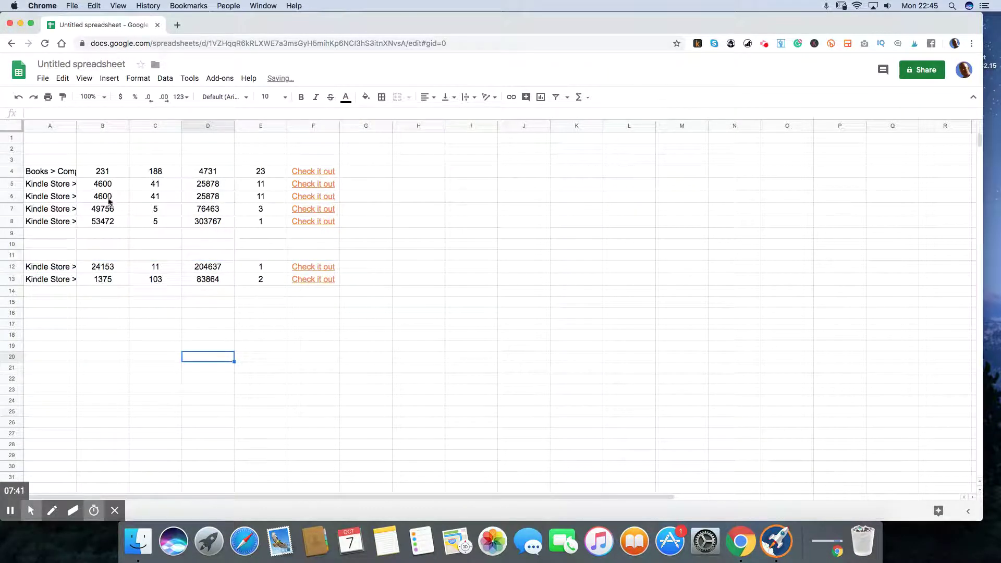
{"action": "left_click", "coordinate": [70, 129]}
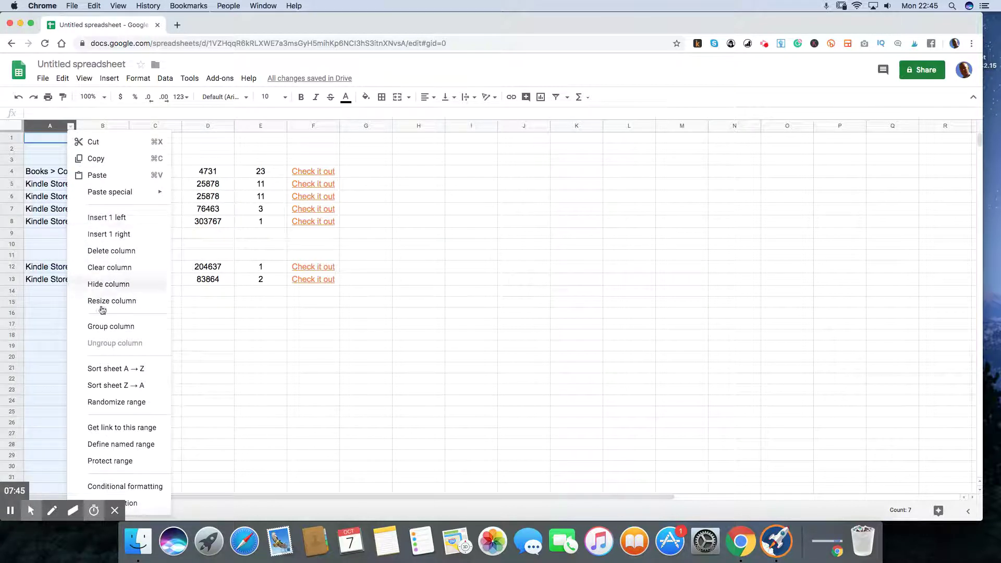
{"action": "left_click", "coordinate": [301, 388]}
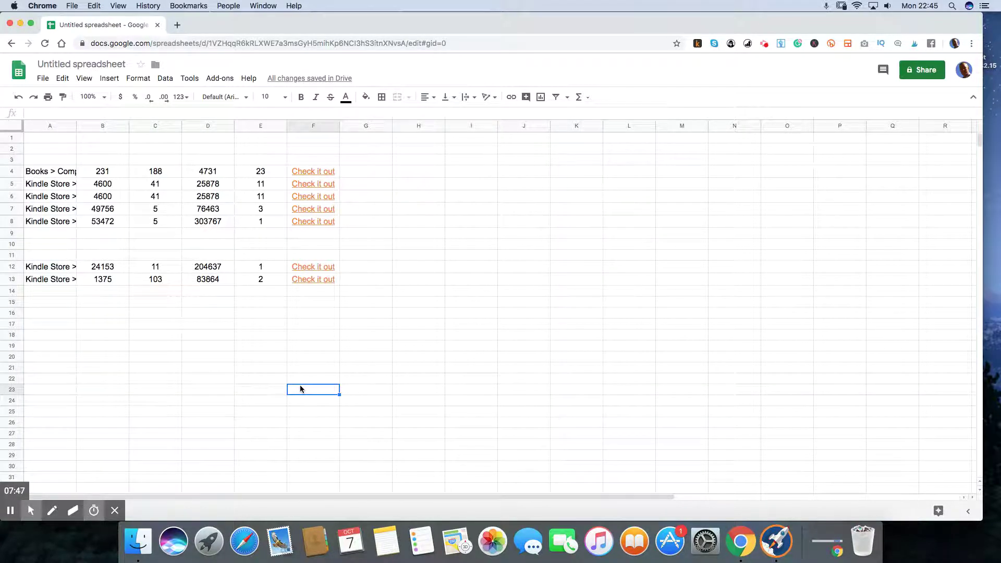
{"action": "key", "text": "super+Tab"}
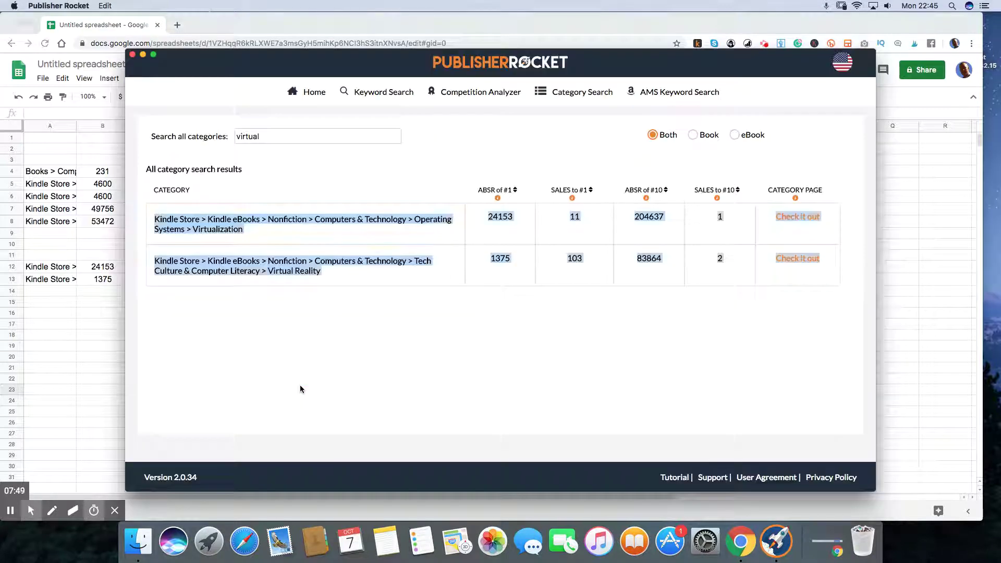
Step: Scroll through Amazon's Virtualization Kindle best sellers checking paid ranks, then return to Publisher Rocket
{"action": "left_click", "coordinate": [327, 370]}
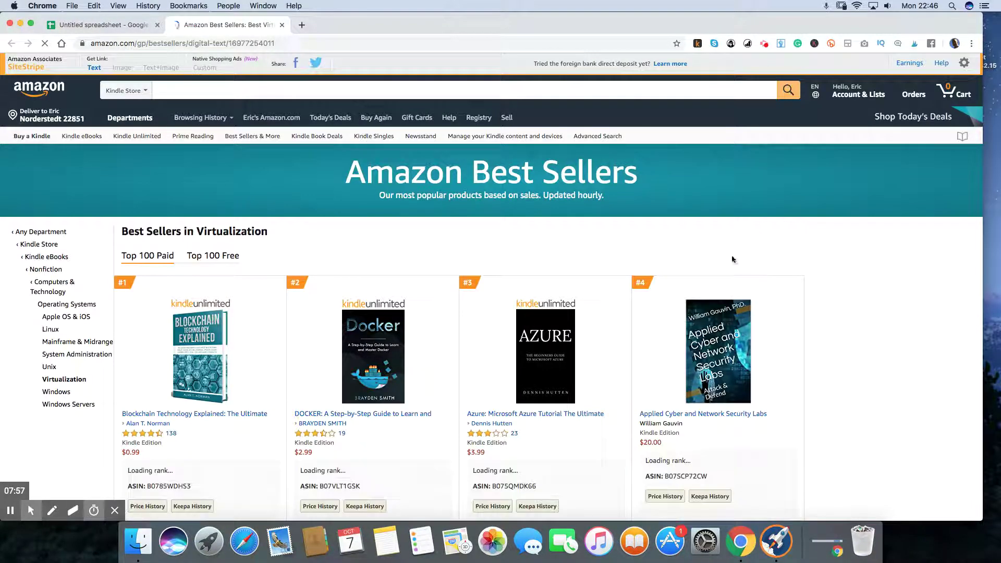
{"action": "scroll", "coordinate": [722, 267], "scroll_direction": "down", "scroll_amount": 5}
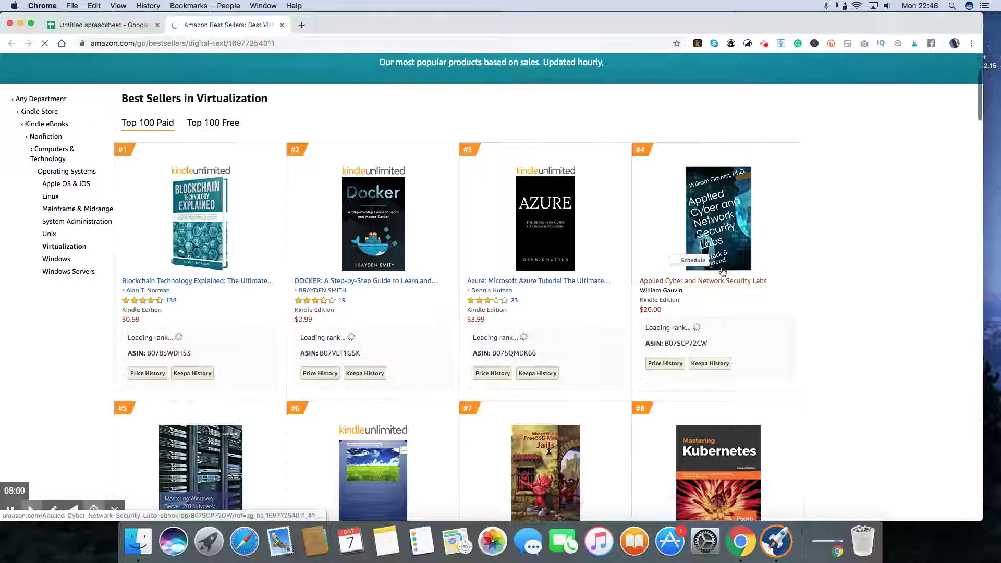
{"action": "scroll", "coordinate": [722, 272], "scroll_direction": "down", "scroll_amount": 3}
{"action": "mouse_move", "coordinate": [722, 272]}
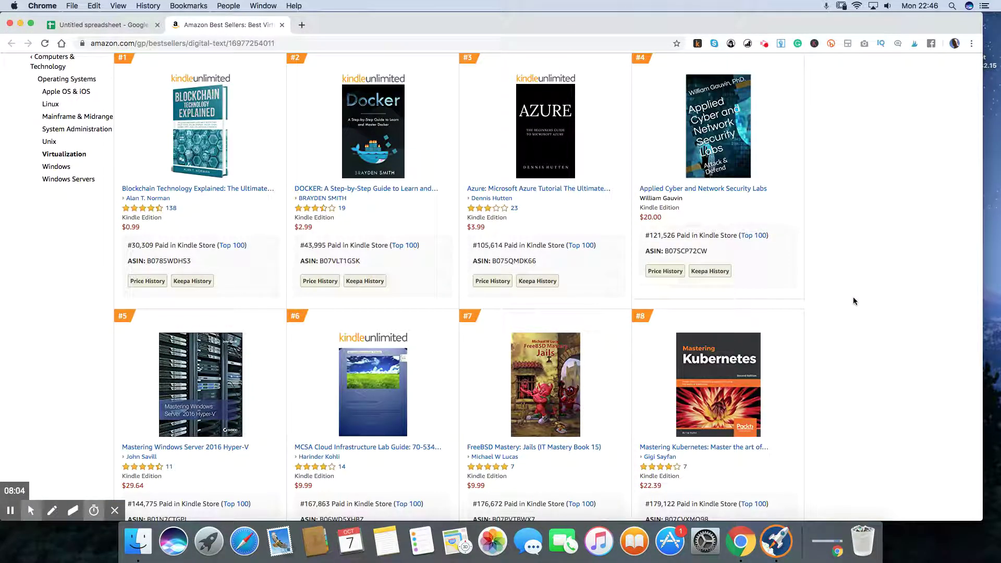
{"action": "scroll", "coordinate": [853, 297], "scroll_direction": "down", "scroll_amount": 5}
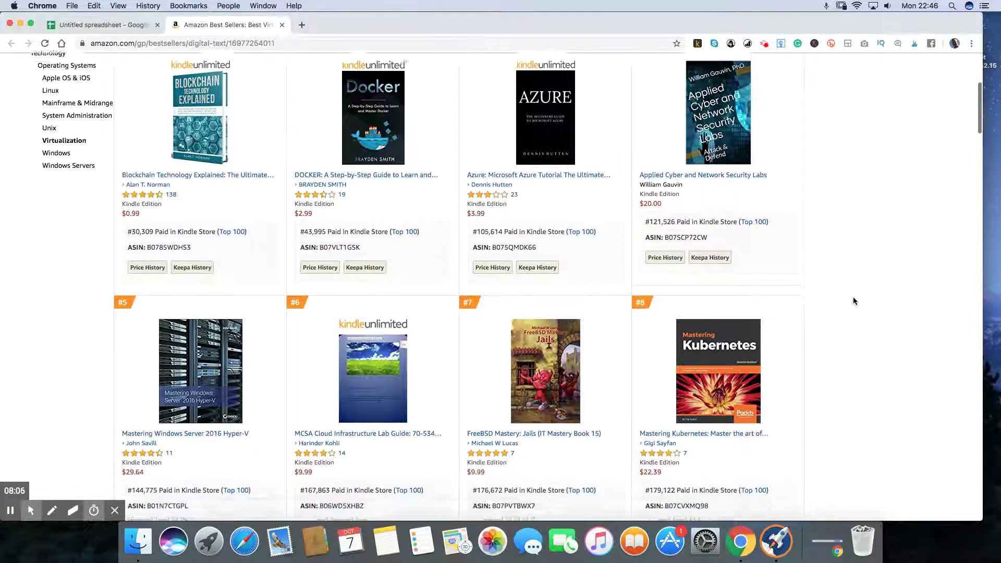
{"action": "scroll", "coordinate": [853, 301], "scroll_direction": "down", "scroll_amount": 4}
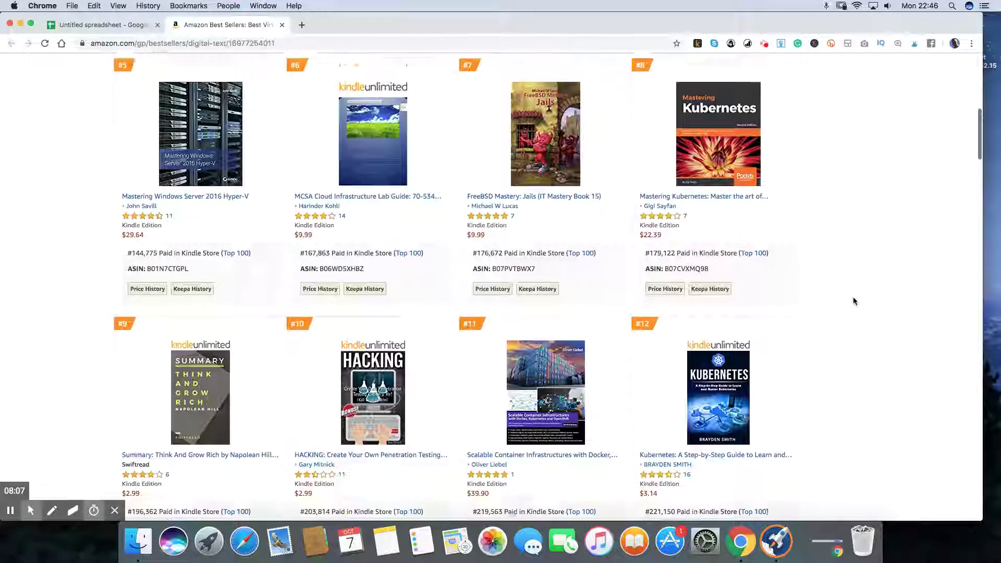
{"action": "scroll", "coordinate": [853, 301], "scroll_direction": "down", "scroll_amount": 5}
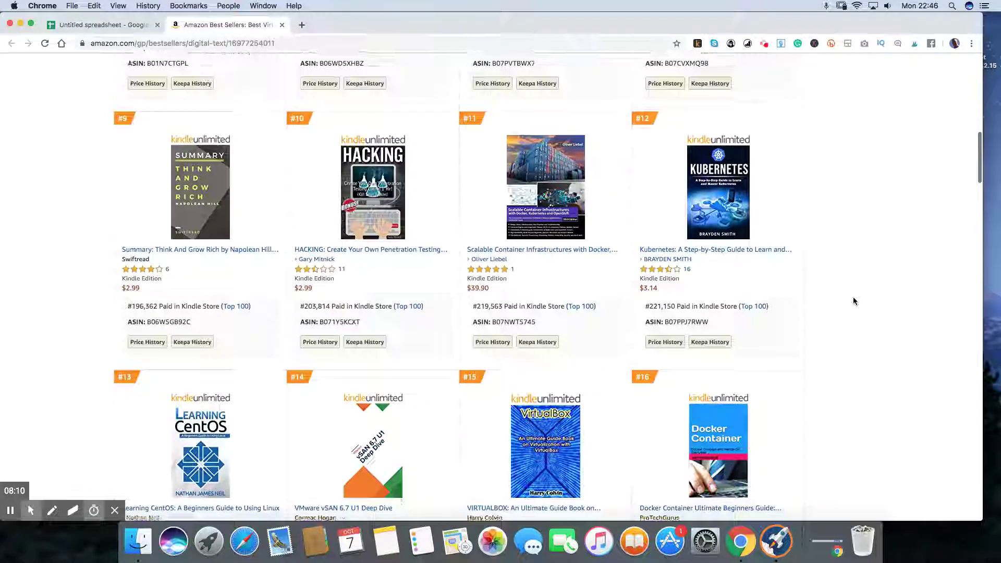
{"action": "scroll", "coordinate": [852, 301], "scroll_direction": "down", "scroll_amount": 4}
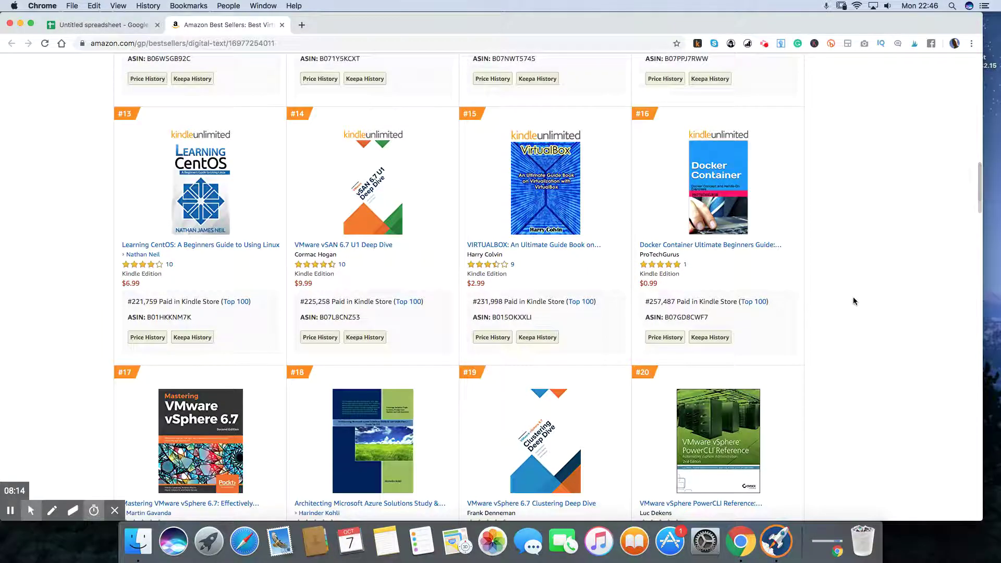
{"action": "scroll", "coordinate": [853, 300], "scroll_direction": "up", "scroll_amount": 7}
{"action": "scroll", "coordinate": [853, 301], "scroll_direction": "up", "scroll_amount": 14}
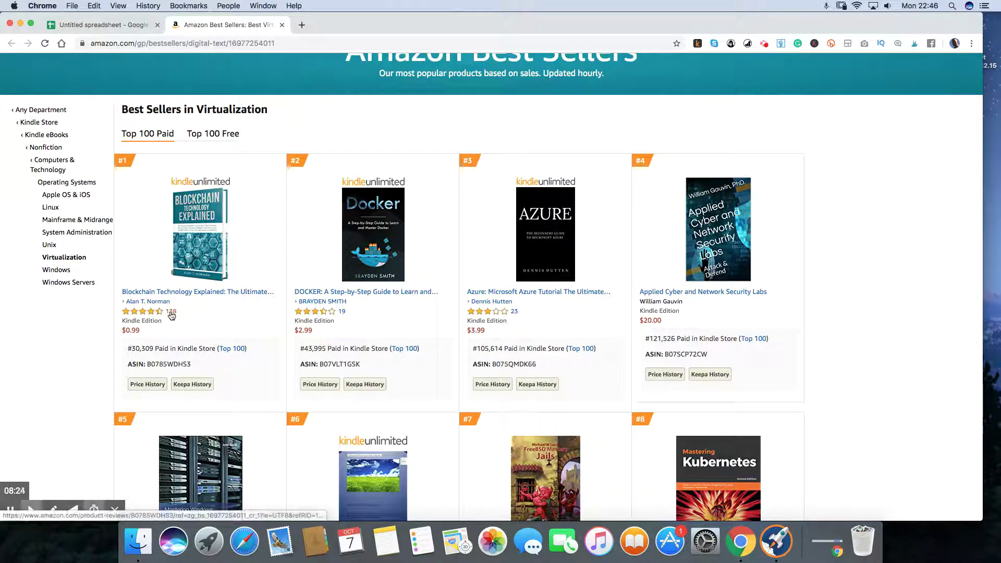
{"action": "mouse_move", "coordinate": [234, 268]}
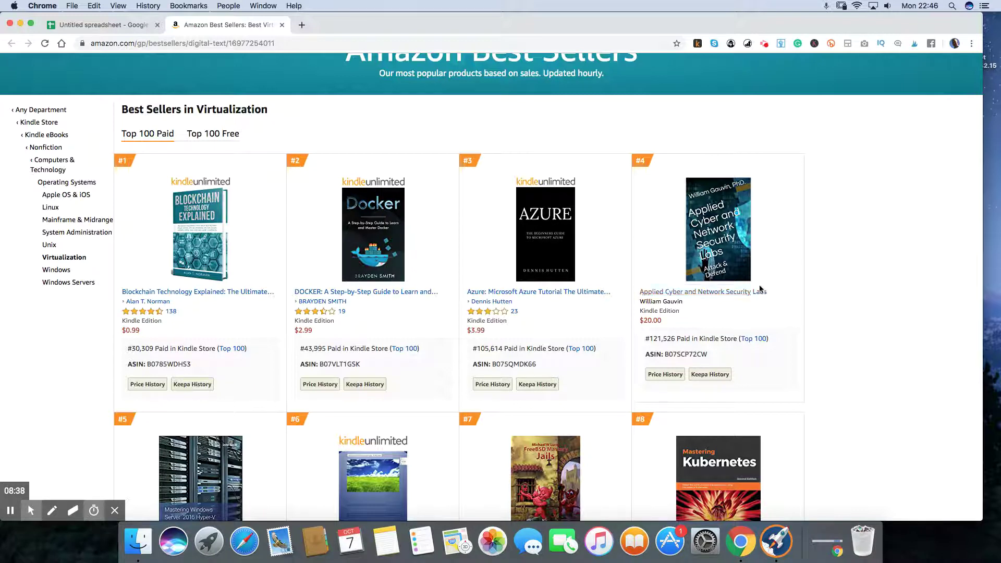
{"action": "key", "text": "super+Tab"}
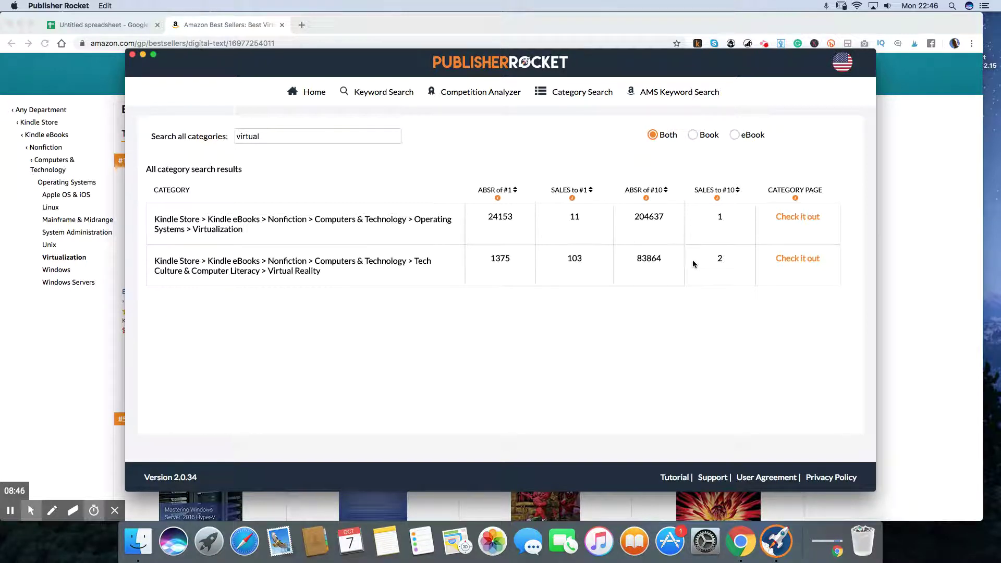
Step: Browse the ranked books on the Virtualization best-seller page
{"action": "key", "text": "super+Tab"}
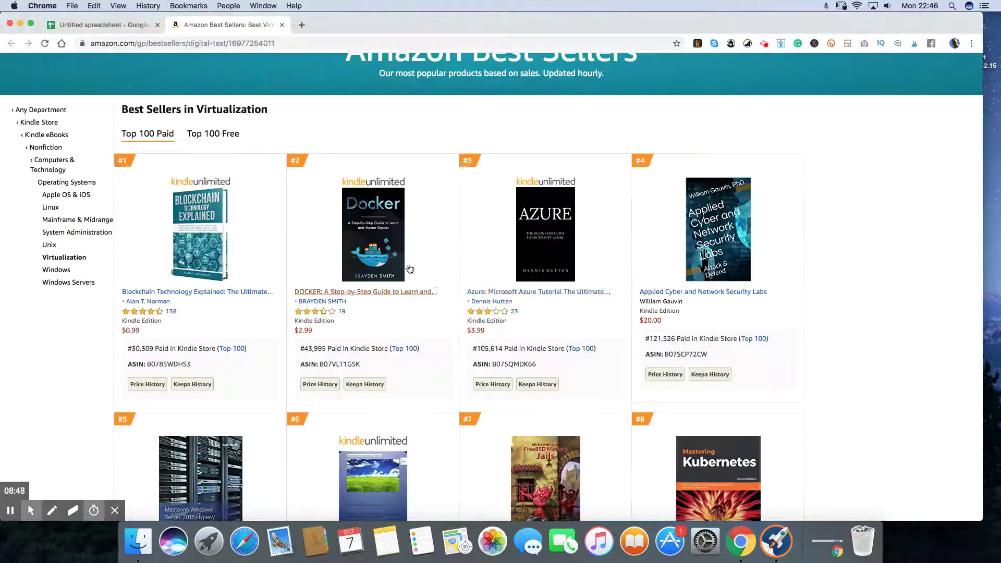
{"action": "mouse_move", "coordinate": [741, 247]}
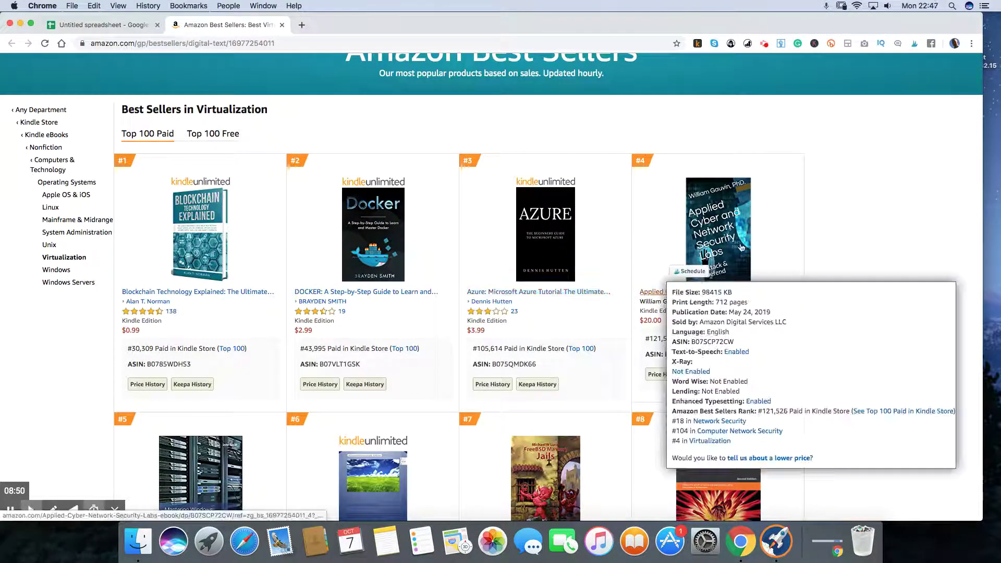
{"action": "scroll", "coordinate": [834, 297], "scroll_direction": "down", "scroll_amount": 7}
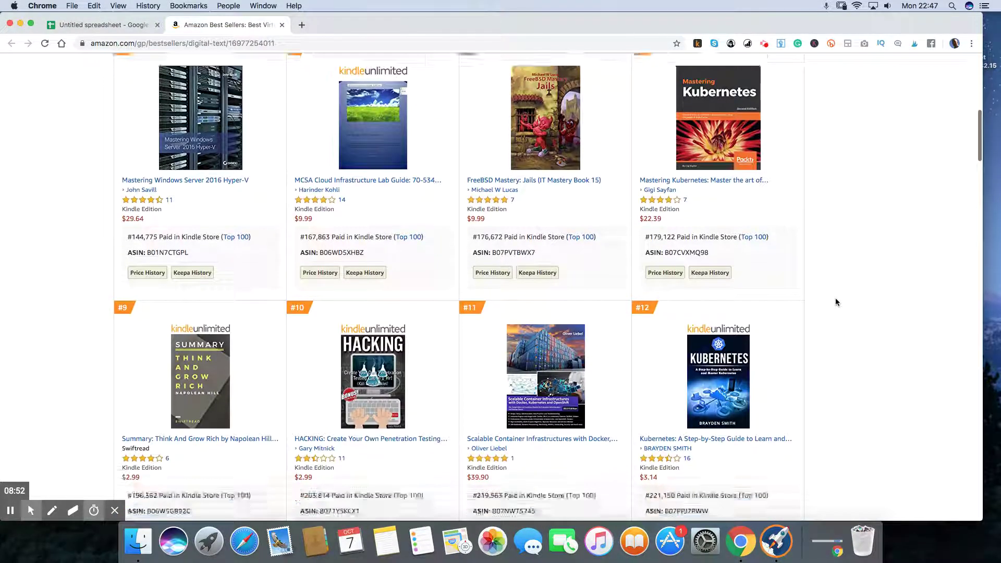
{"action": "scroll", "coordinate": [836, 302], "scroll_direction": "down", "scroll_amount": 11}
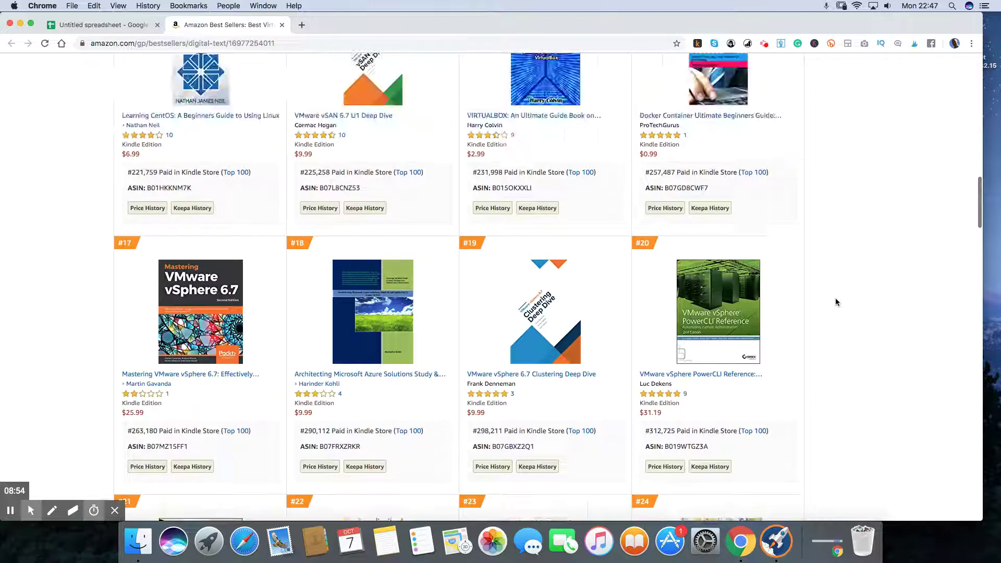
{"action": "scroll", "coordinate": [835, 301], "scroll_direction": "up", "scroll_amount": 2}
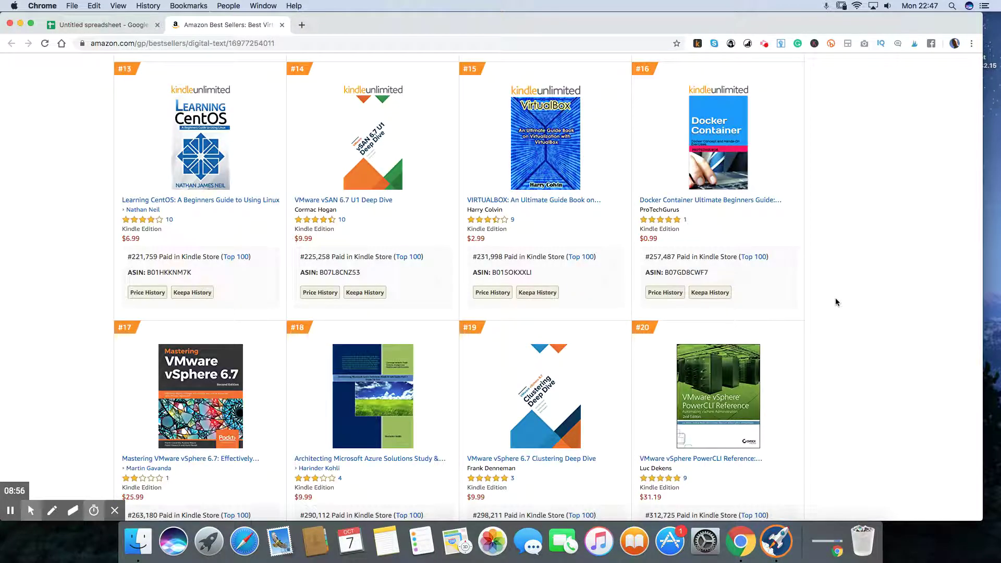
{"action": "scroll", "coordinate": [836, 302], "scroll_direction": "down", "scroll_amount": 8}
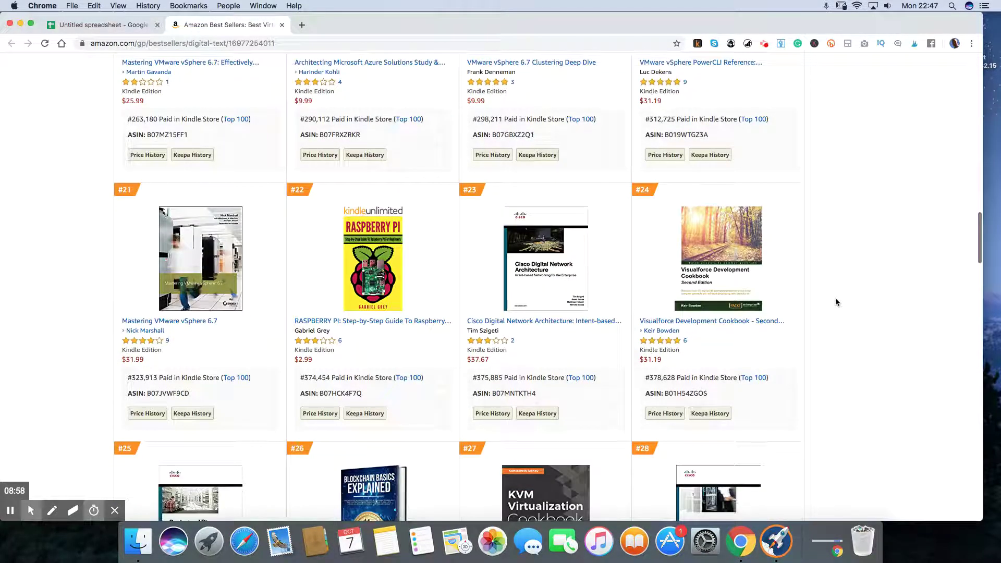
{"action": "scroll", "coordinate": [835, 302], "scroll_direction": "down", "scroll_amount": 4}
{"action": "scroll", "coordinate": [835, 302], "scroll_direction": "down", "scroll_amount": 3}
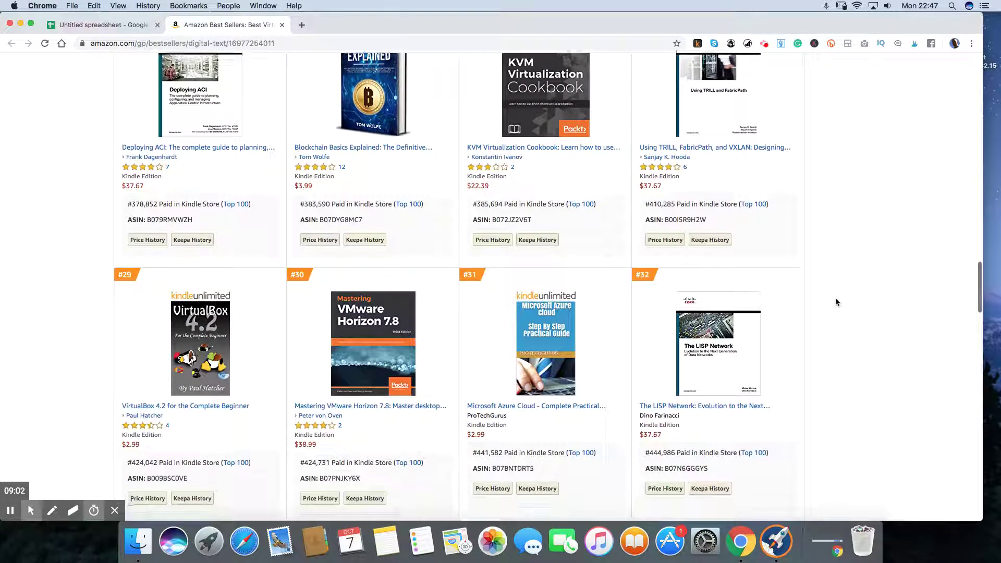
{"action": "scroll", "coordinate": [836, 301], "scroll_direction": "up", "scroll_amount": 8}
{"action": "scroll", "coordinate": [836, 302], "scroll_direction": "up", "scroll_amount": 12}
{"action": "scroll", "coordinate": [835, 302], "scroll_direction": "down", "scroll_amount": 6}
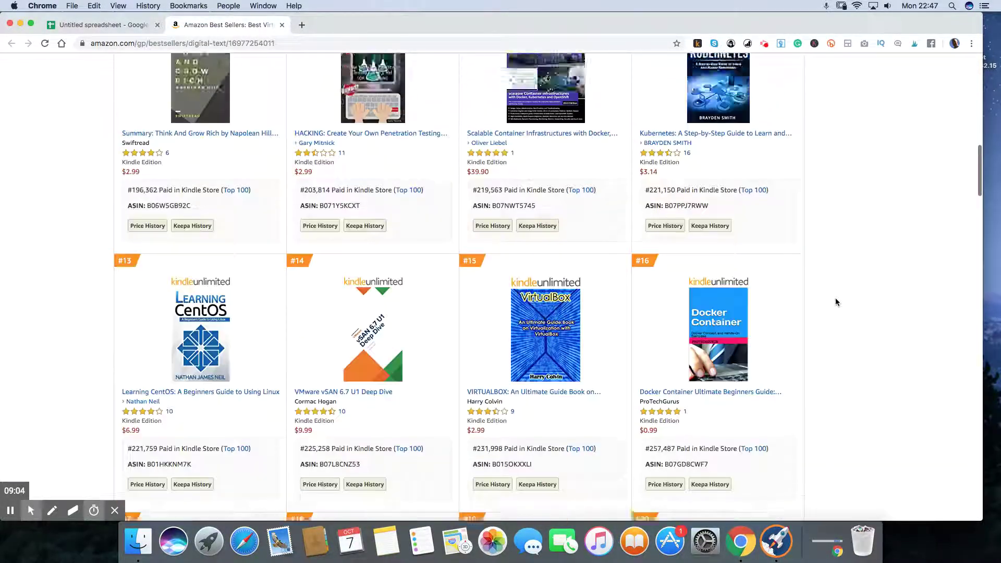
{"action": "scroll", "coordinate": [836, 301], "scroll_direction": "down", "scroll_amount": 5}
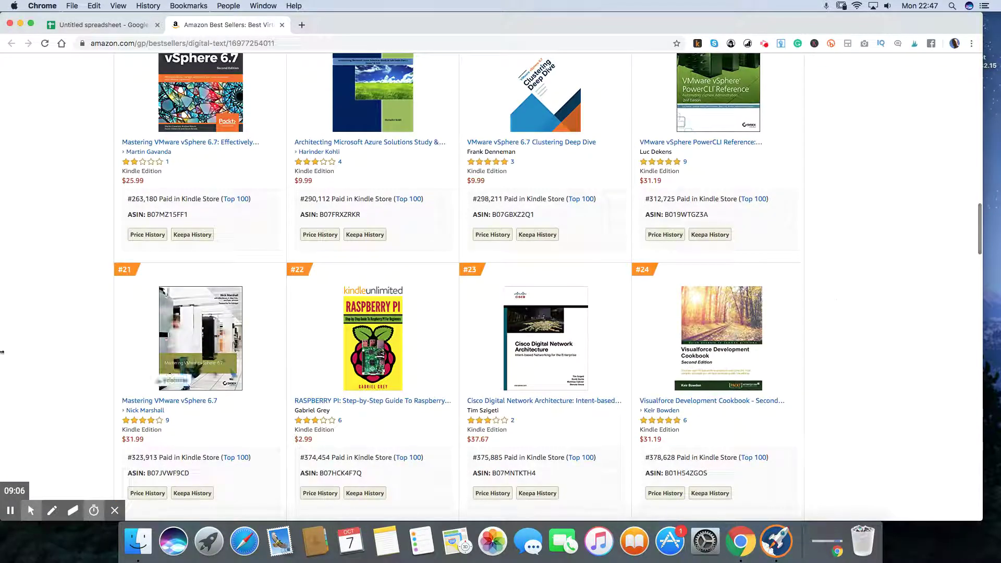
{"action": "mouse_move", "coordinate": [421, 337]}
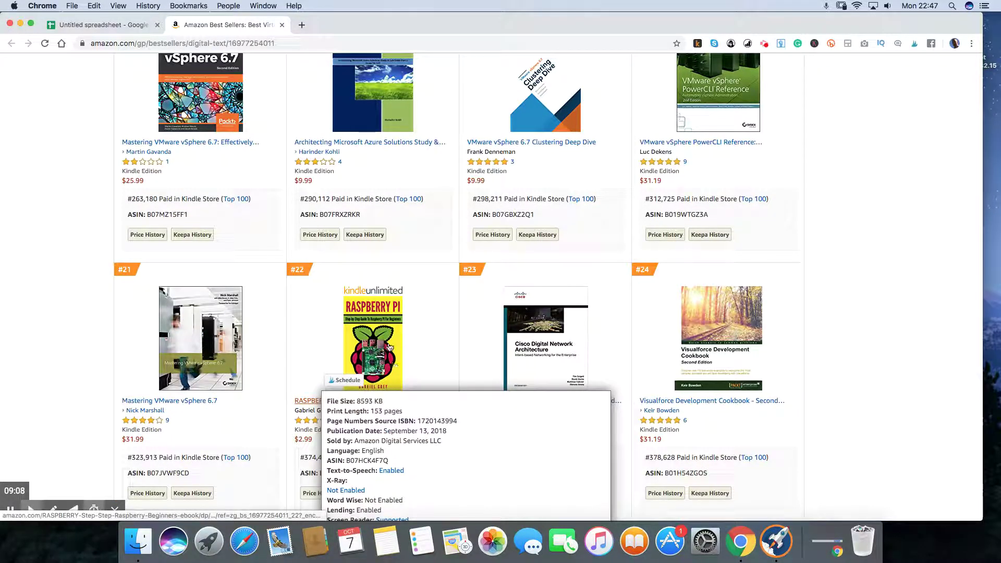
{"action": "scroll", "coordinate": [404, 359], "scroll_direction": "up", "scroll_amount": 3}
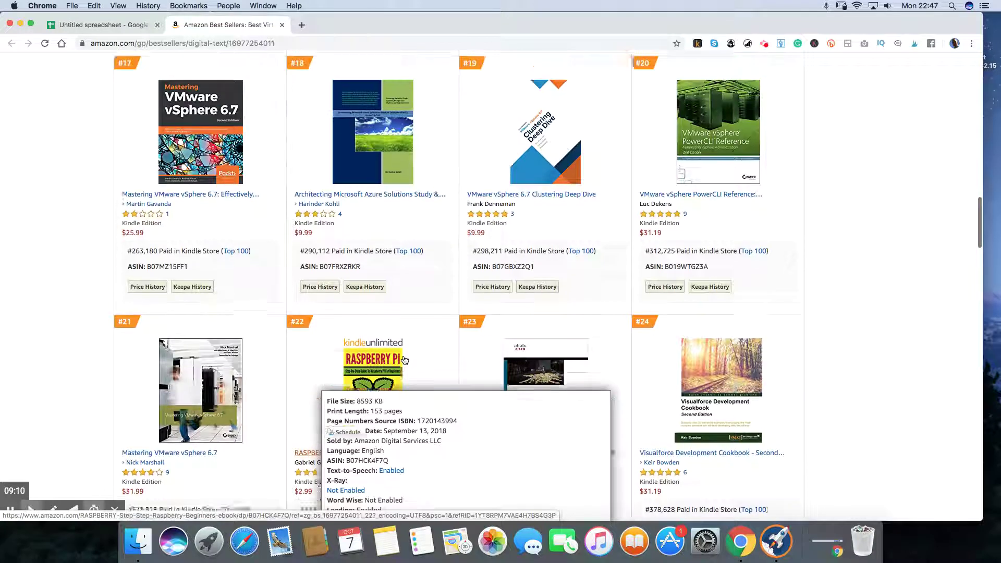
{"action": "scroll", "coordinate": [405, 360], "scroll_direction": "down", "scroll_amount": 4}
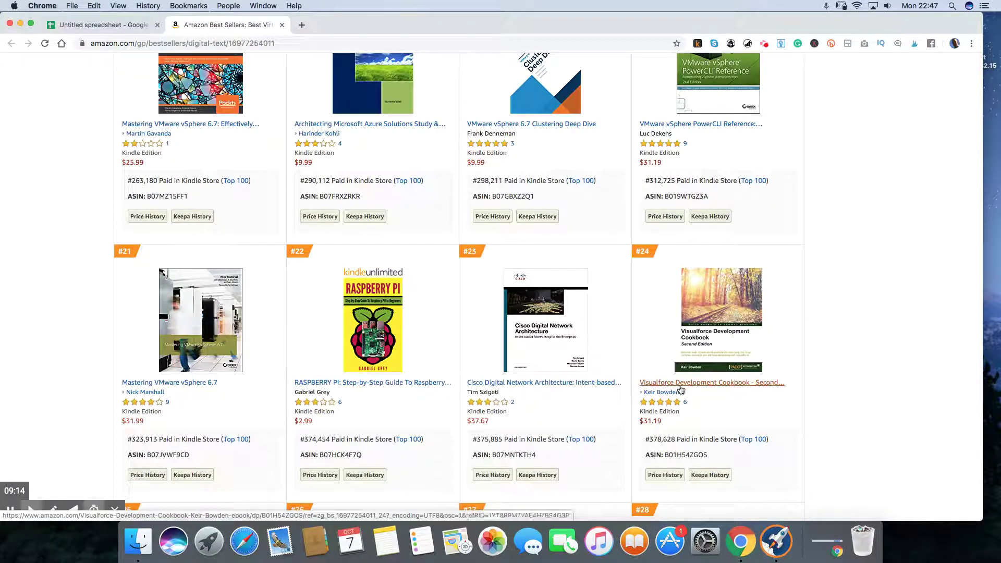
{"action": "mouse_move", "coordinate": [740, 346]}
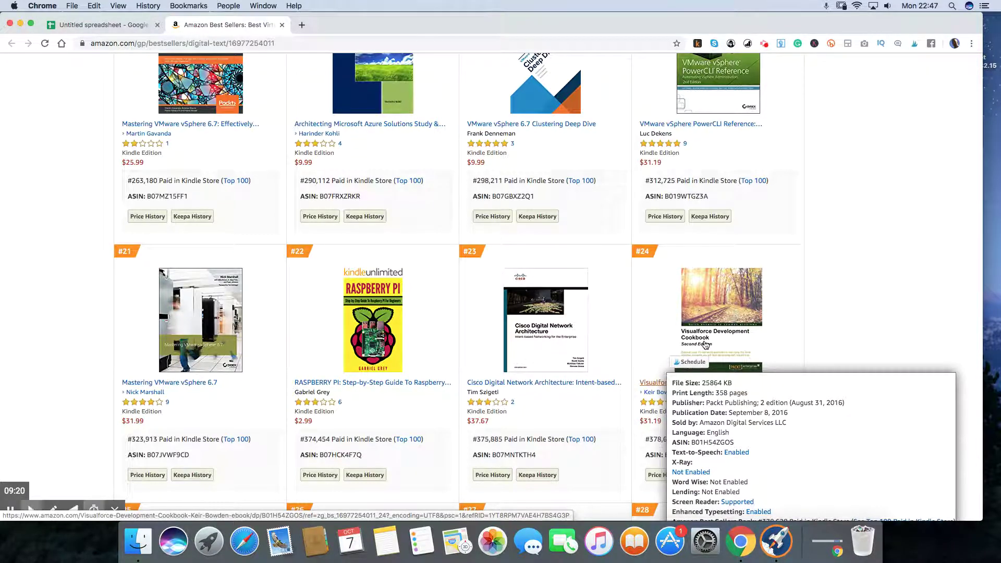
Step: Scroll back to the top and open the #1 book, Blockchain Technology Explained
{"action": "scroll", "coordinate": [705, 344], "scroll_direction": "up", "scroll_amount": 10}
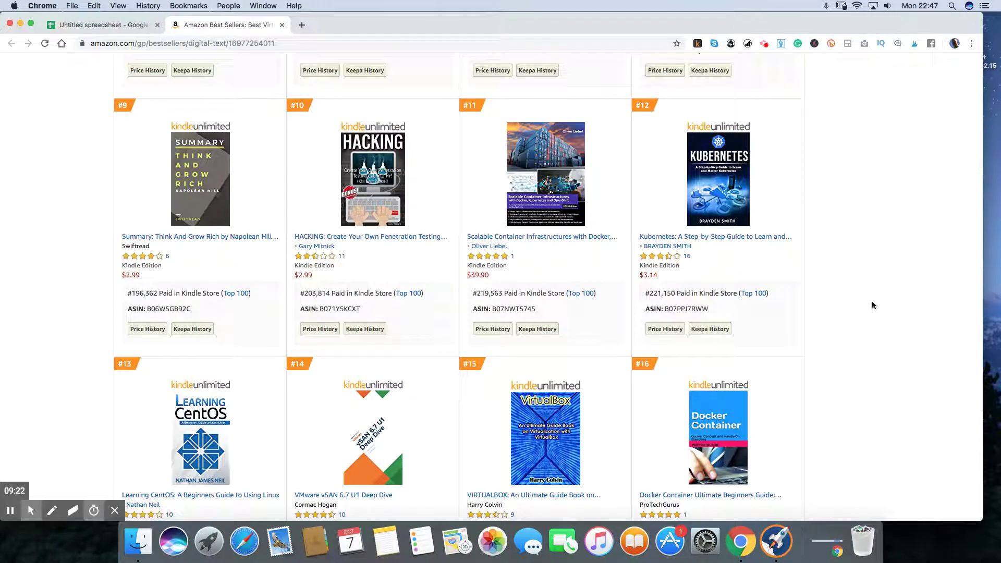
{"action": "scroll", "coordinate": [872, 302], "scroll_direction": "up", "scroll_amount": 5}
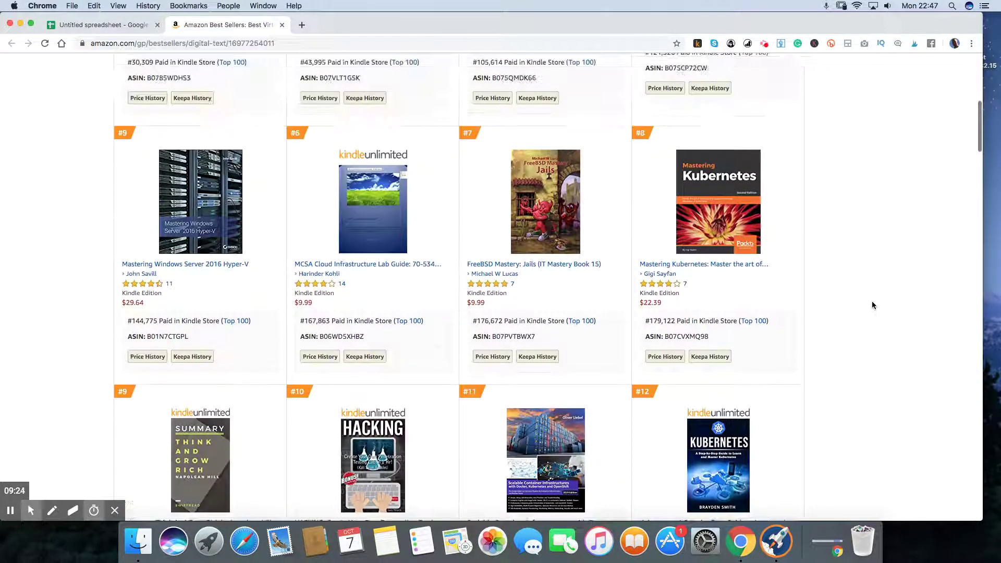
{"action": "scroll", "coordinate": [871, 303], "scroll_direction": "up", "scroll_amount": 5}
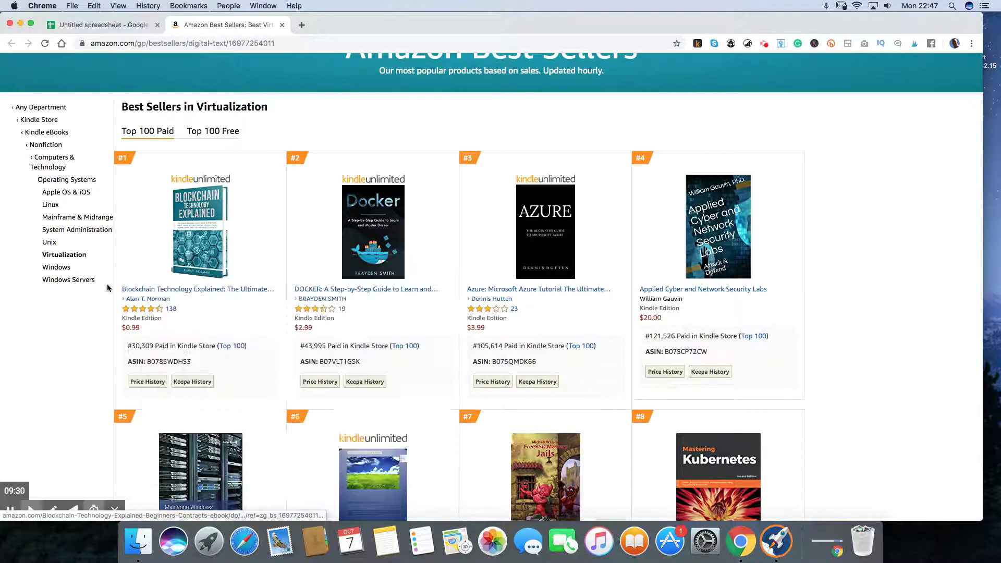
{"action": "left_click", "coordinate": [211, 264]}
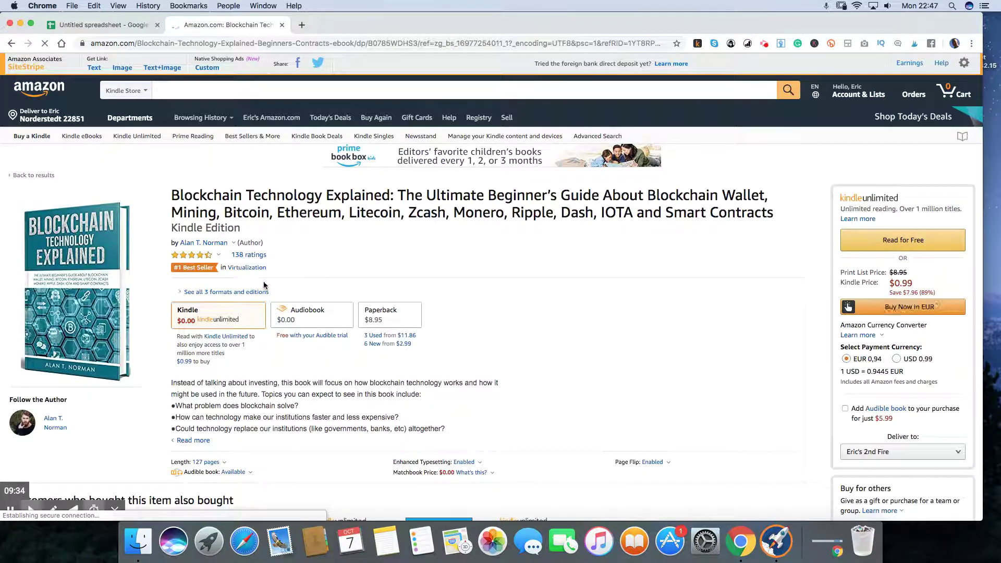
Step: Scroll down to the book's reviews and open the full reviews page (4.3 stars, 138 ratings)
{"action": "scroll", "coordinate": [263, 285], "scroll_direction": "down", "scroll_amount": 15}
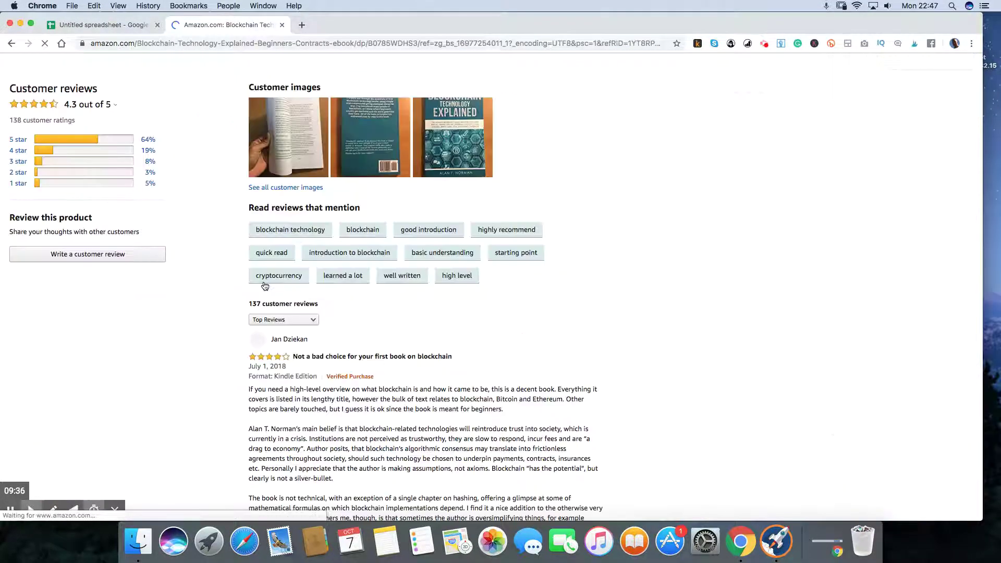
{"action": "scroll", "coordinate": [265, 286], "scroll_direction": "down", "scroll_amount": 3}
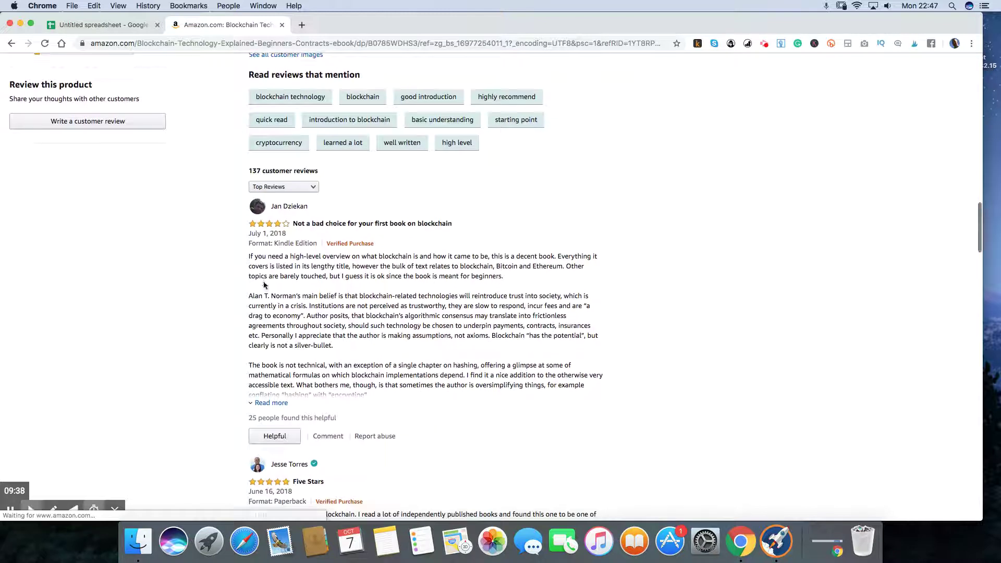
{"action": "scroll", "coordinate": [264, 285], "scroll_direction": "down", "scroll_amount": 1}
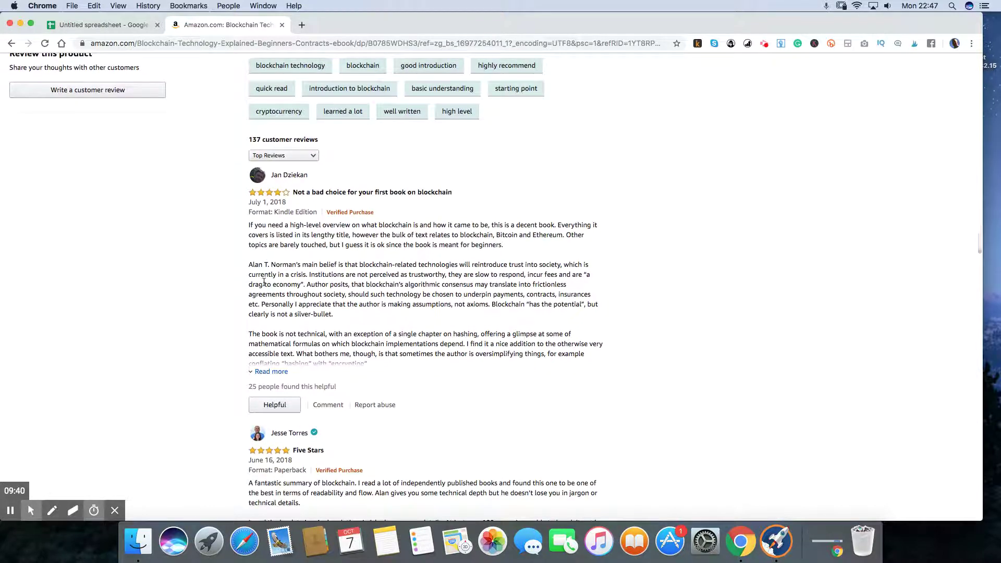
{"action": "scroll", "coordinate": [264, 282], "scroll_direction": "down", "scroll_amount": 1}
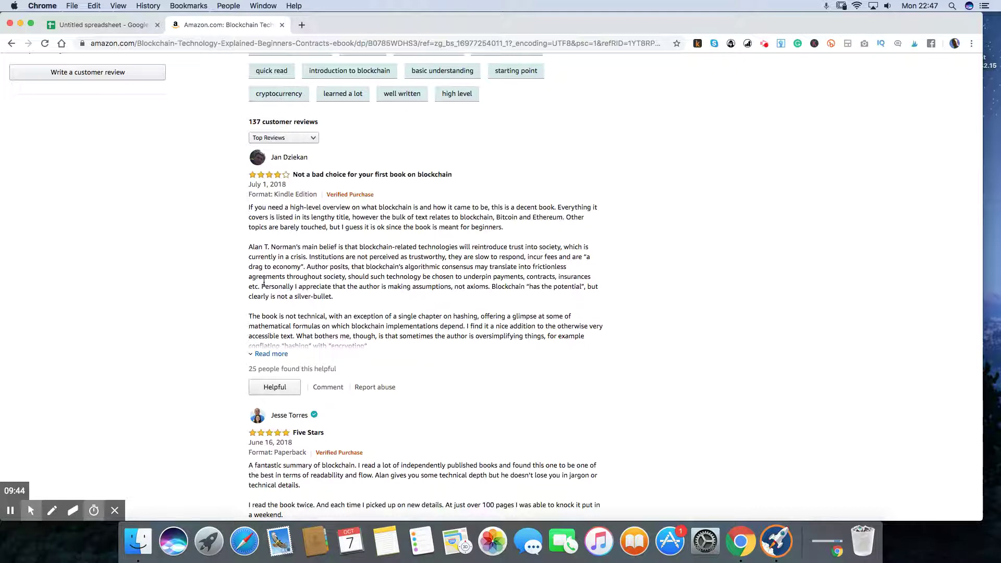
{"action": "scroll", "coordinate": [264, 282], "scroll_direction": "down", "scroll_amount": 8}
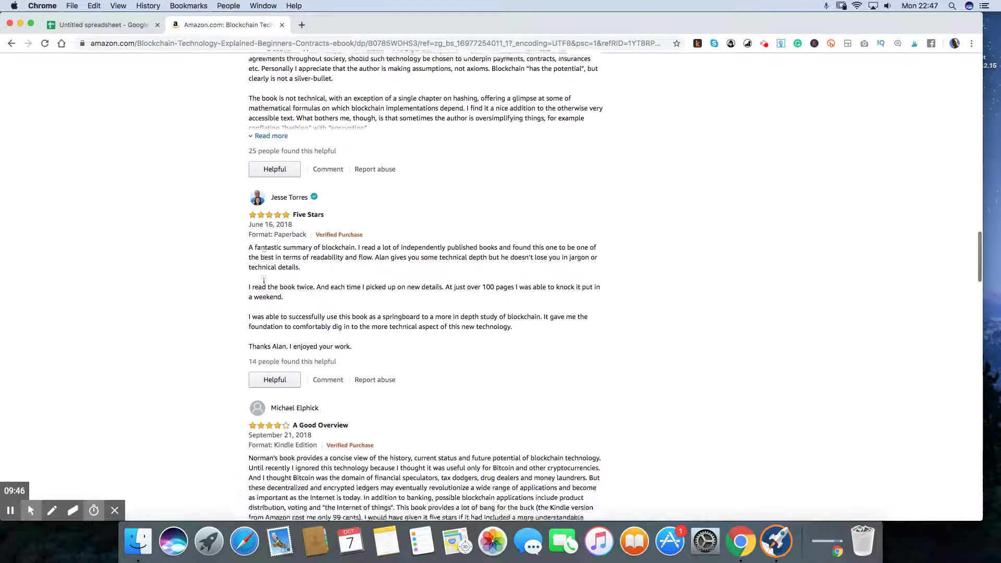
{"action": "scroll", "coordinate": [264, 280], "scroll_direction": "down", "scroll_amount": 3}
{"action": "scroll", "coordinate": [265, 285], "scroll_direction": "down", "scroll_amount": 1}
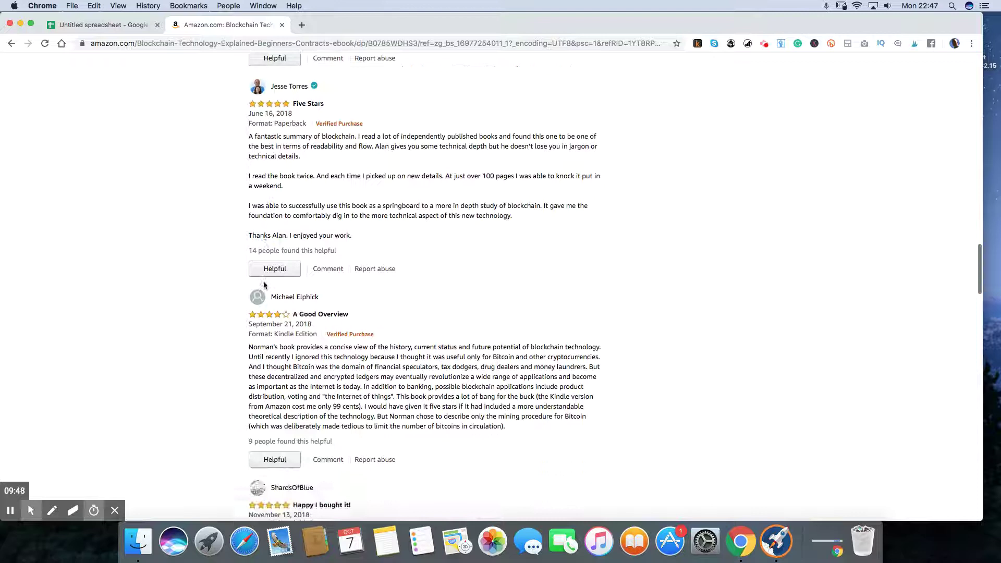
{"action": "scroll", "coordinate": [264, 284], "scroll_direction": "down", "scroll_amount": 1}
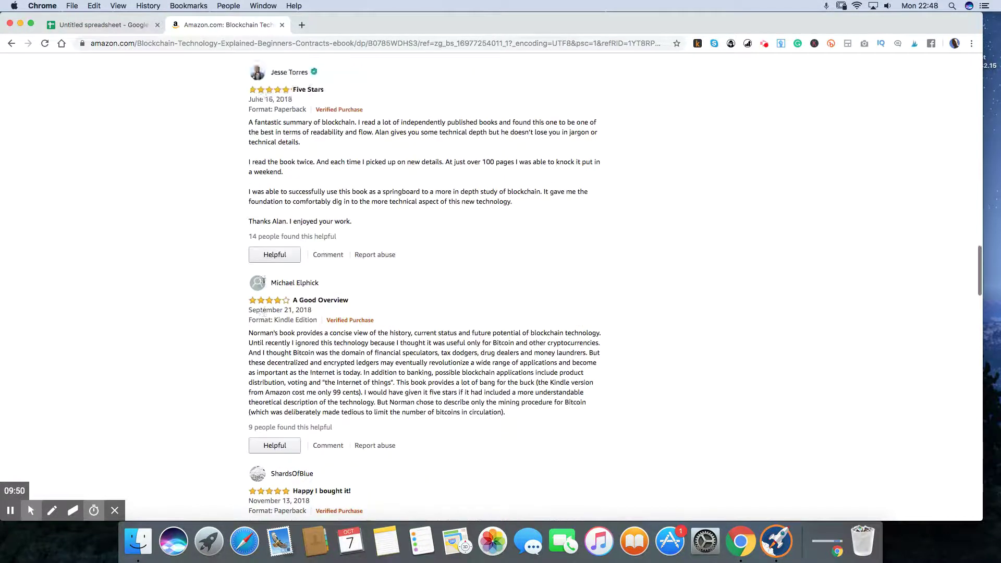
{"action": "scroll", "coordinate": [264, 313], "scroll_direction": "up", "scroll_amount": 15}
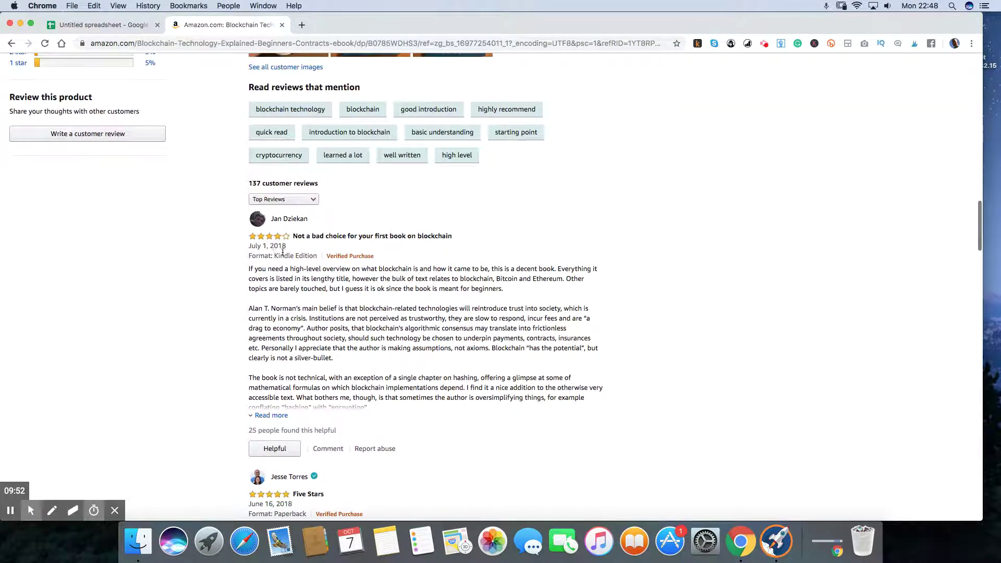
{"action": "scroll", "coordinate": [380, 288], "scroll_direction": "down", "scroll_amount": 20}
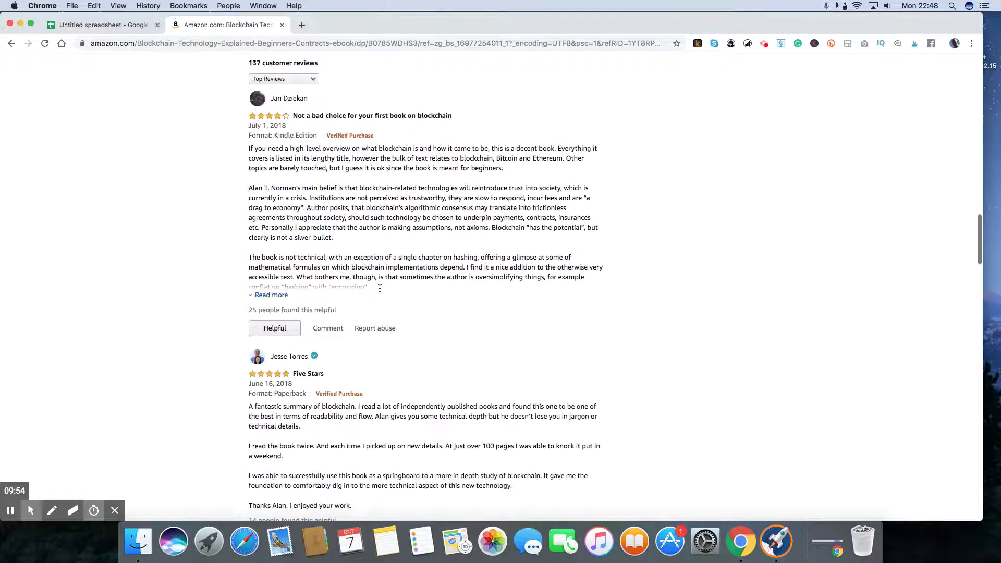
{"action": "scroll", "coordinate": [380, 292], "scroll_direction": "down", "scroll_amount": 3}
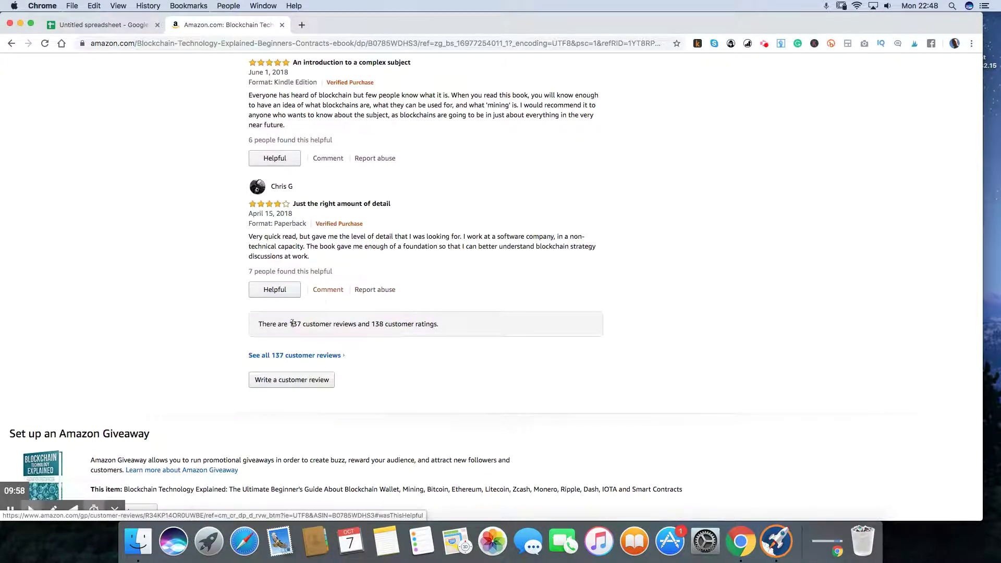
{"action": "left_click", "coordinate": [295, 356]}
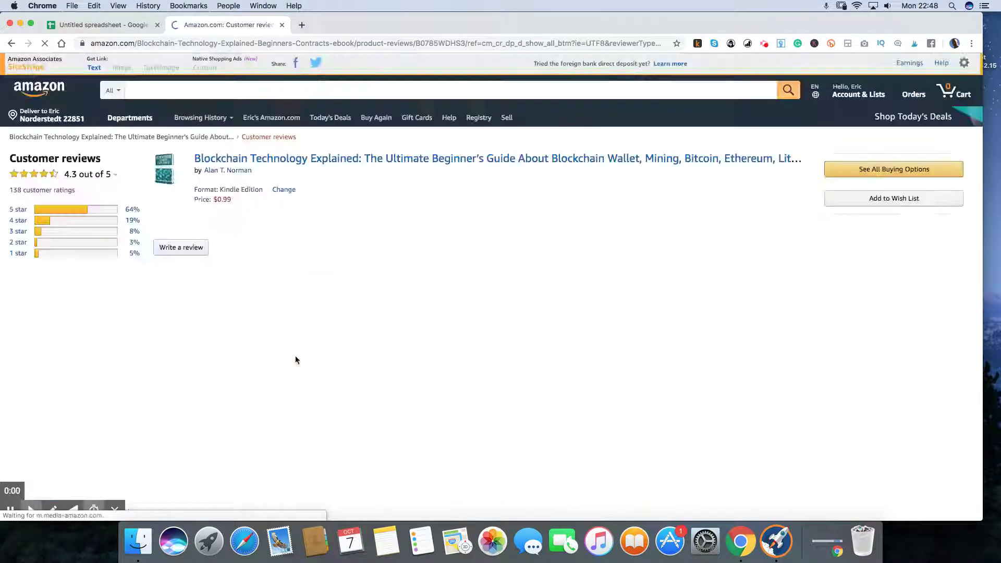
Step: Filter the Blockchain Technology Explained reviews to the 10 three-star reviews, then return to Publisher Rocket
{"action": "scroll", "coordinate": [295, 360], "scroll_direction": "down", "scroll_amount": 3}
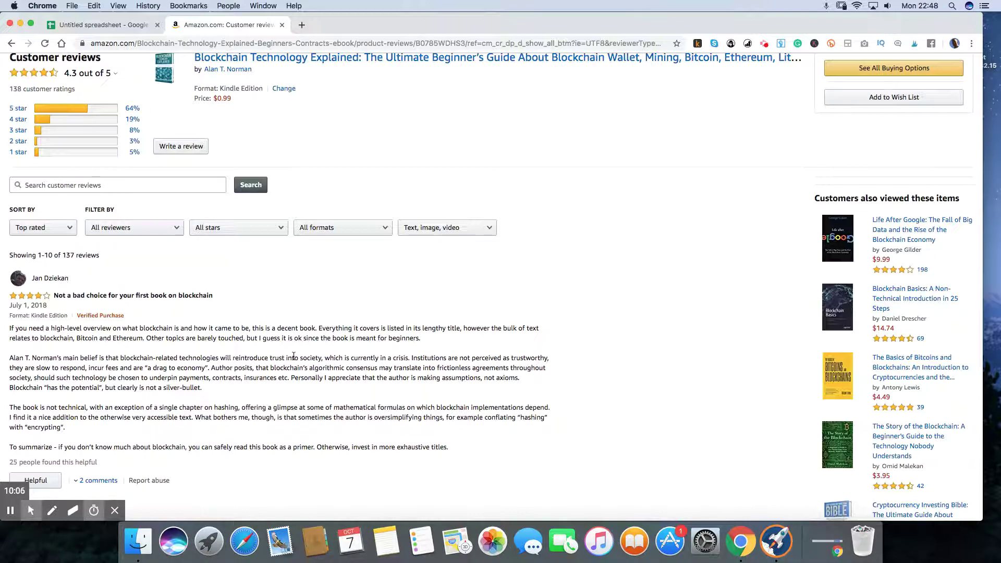
{"action": "scroll", "coordinate": [293, 356], "scroll_direction": "down", "scroll_amount": 20}
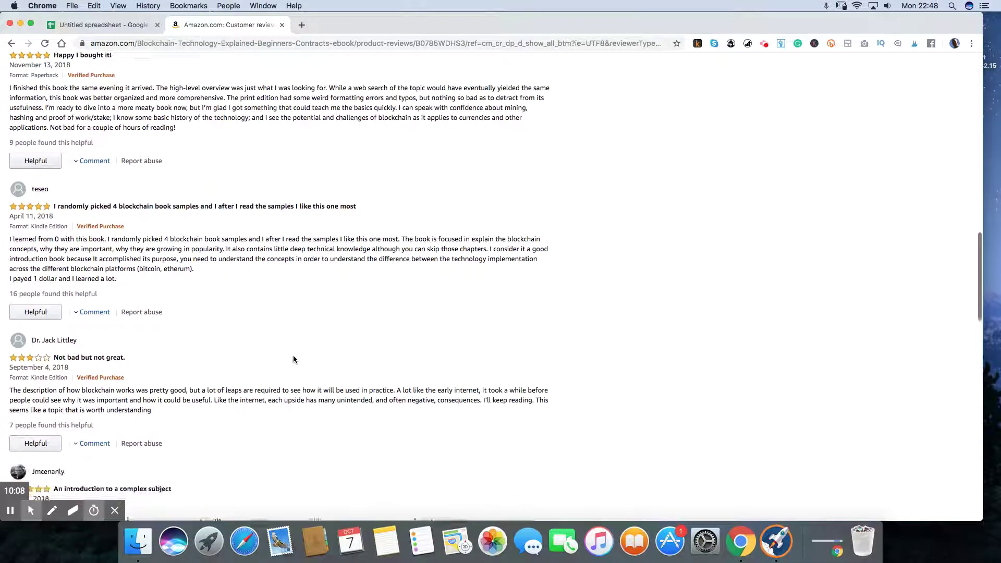
{"action": "scroll", "coordinate": [293, 359], "scroll_direction": "up", "scroll_amount": 20}
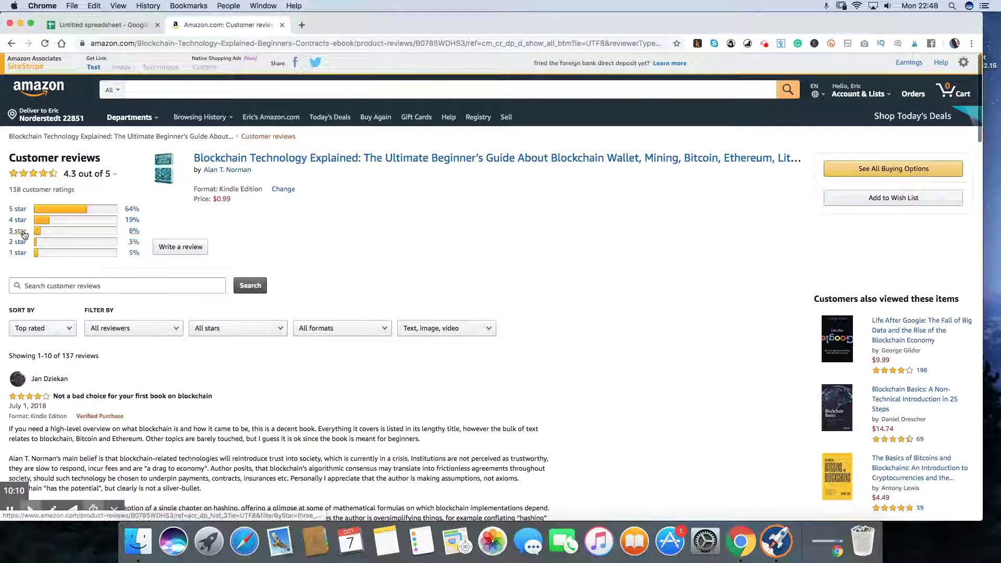
{"action": "left_click", "coordinate": [21, 231]}
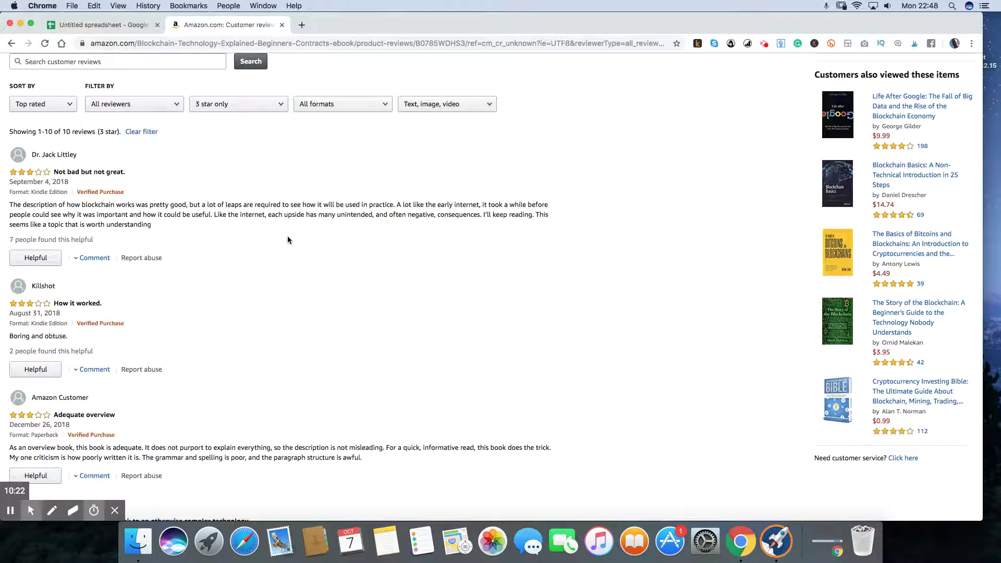
{"action": "scroll", "coordinate": [288, 237], "scroll_direction": "up", "scroll_amount": 5}
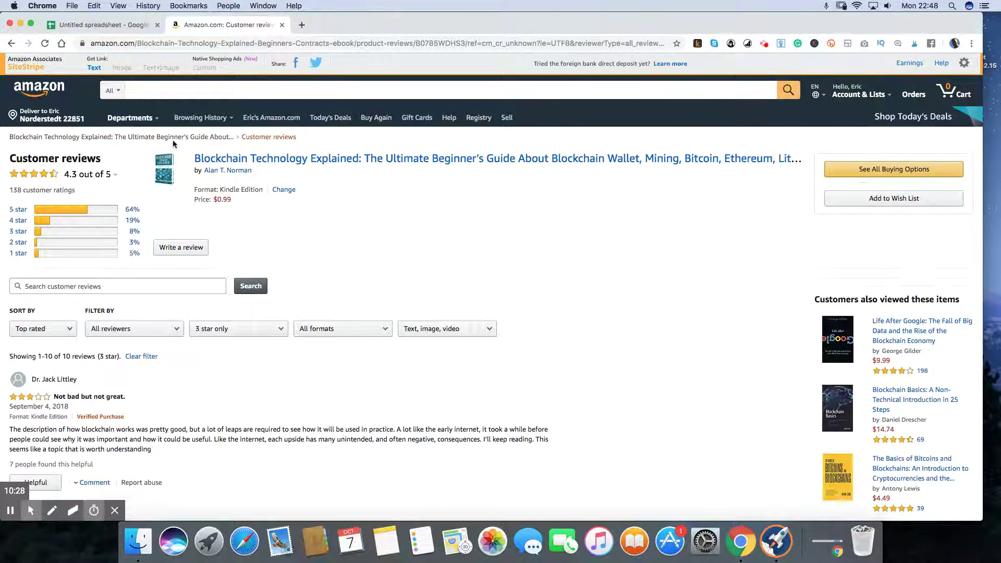
{"action": "key", "text": "super+Tab"}
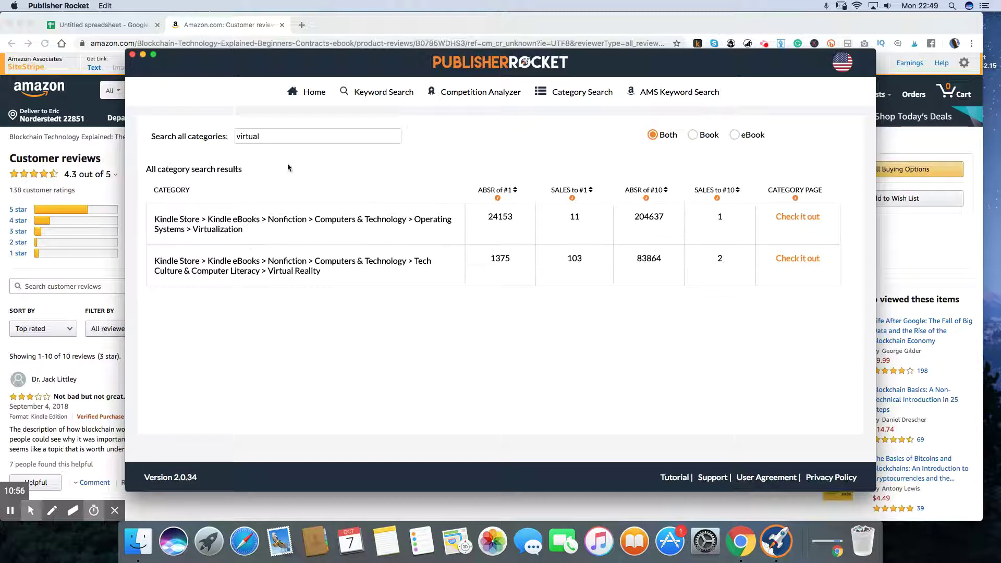
Step: Replace the 'virtual' category search with 'artificial' to list the five AI categories
{"action": "left_click_drag", "start_coordinate": [261, 137], "coordinate": [227, 140]}
{"action": "type", "text": "art"}
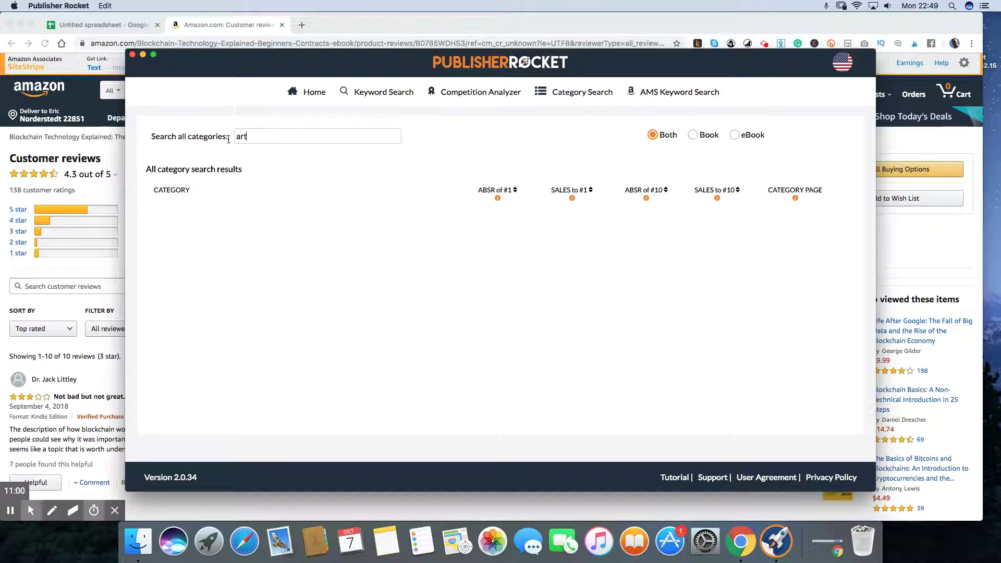
{"action": "type", "text": "ificial"}
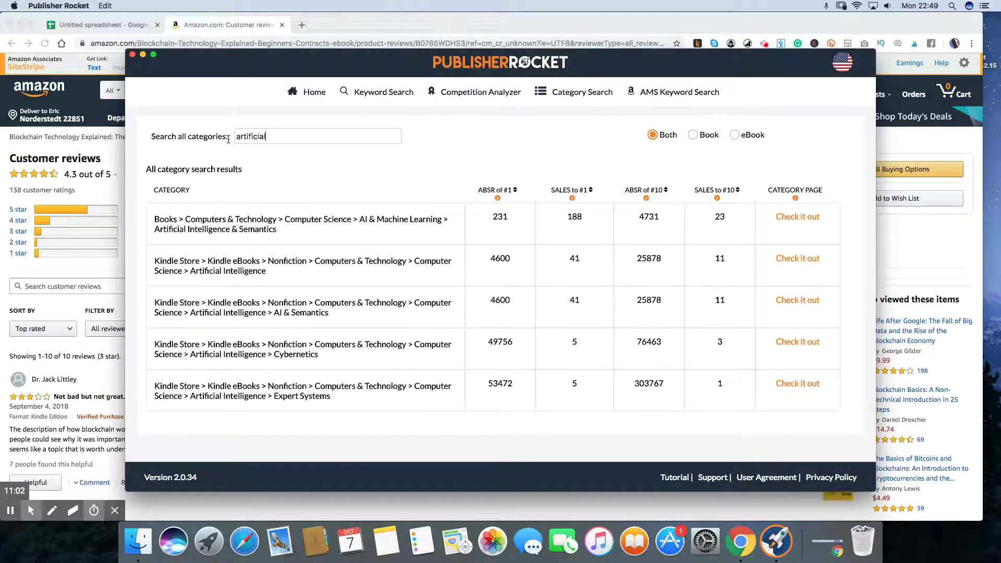
{"action": "left_click", "coordinate": [212, 30]}
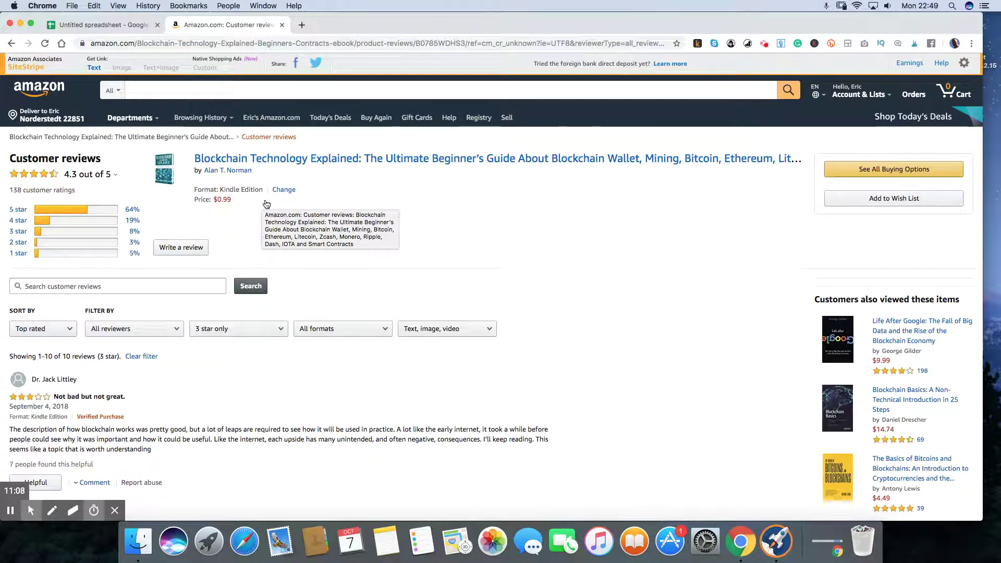
{"action": "key", "text": "super+Tab"}
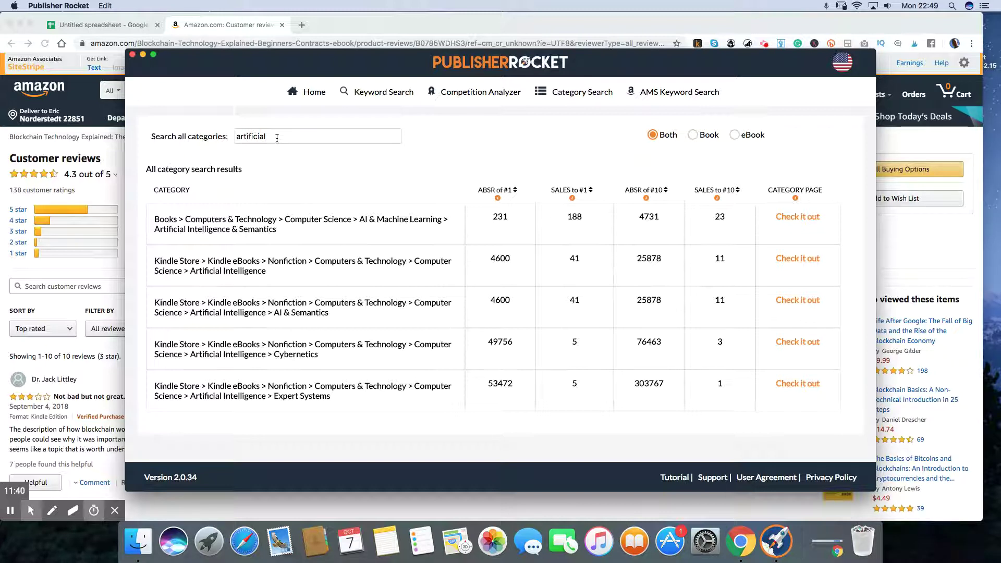
Step: Change the category search term from 'artificial' to 'keto'
{"action": "key", "text": "BackSpace"}
{"action": "key", "text": "BackSpace"}
{"action": "key", "text": "BackSpace"}
{"action": "key", "text": "BackSpace"}
{"action": "key", "text": "BackSpace"}
{"action": "key", "text": "BackSpace"}
{"action": "key", "text": "BackSpace"}
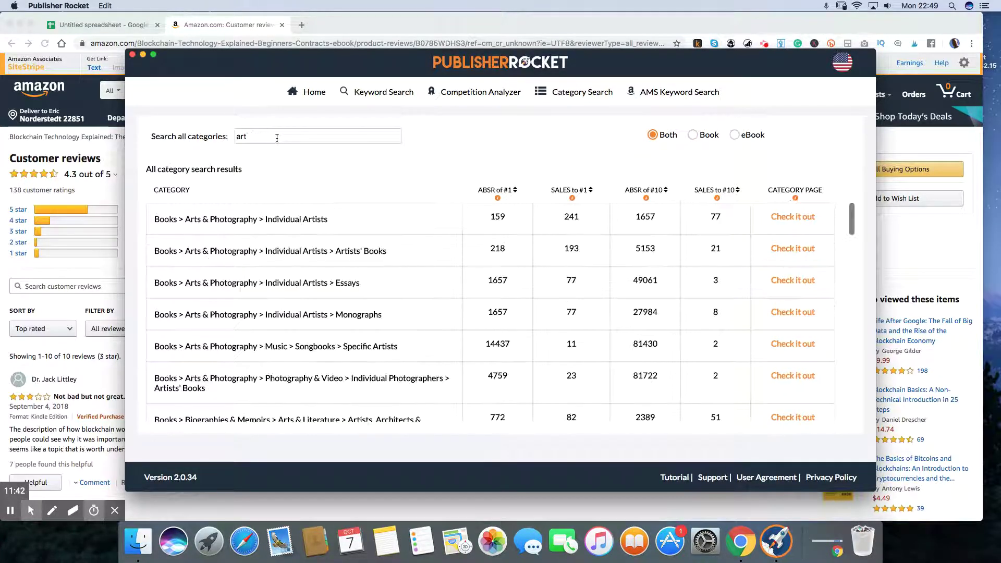
{"action": "key", "text": "BackSpace"}
{"action": "key", "text": "BackSpace"}
{"action": "key", "text": "BackSpace"}
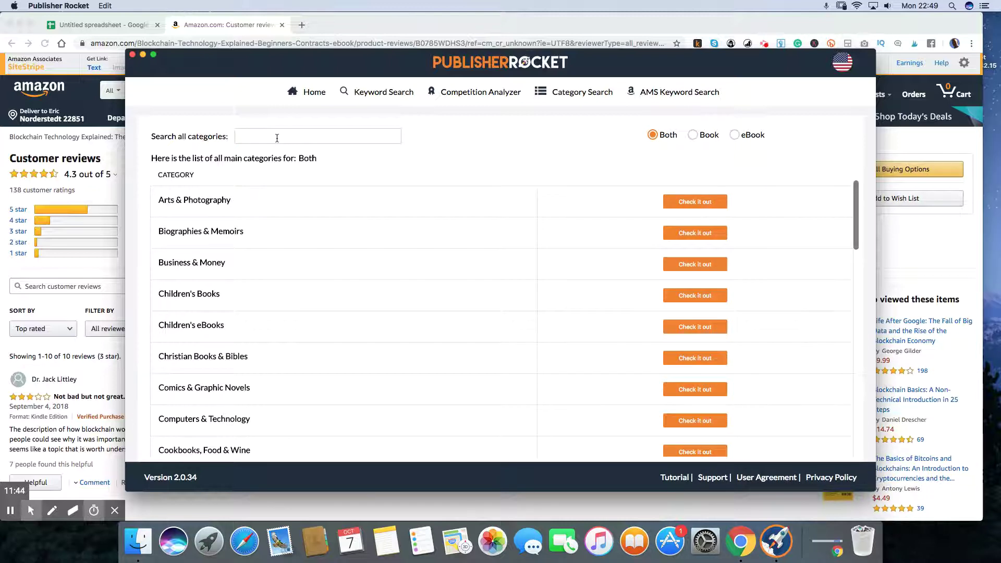
{"action": "type", "text": "keto"}
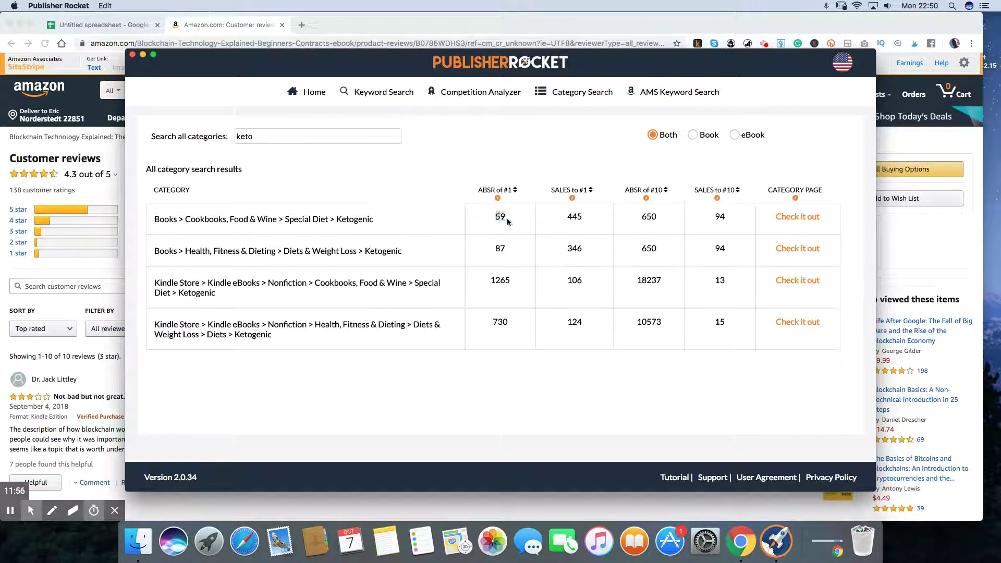
Step: Check the keto ABSR of #1 values (87, 1265, 730) and ABSR of #10 values (650, 18237)
{"action": "double_click", "coordinate": [499, 249]}
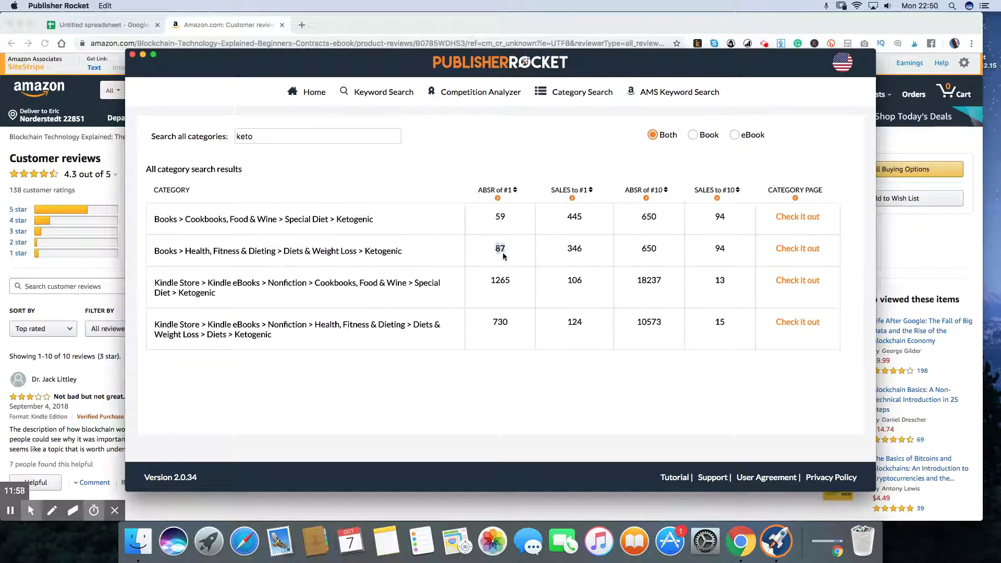
{"action": "double_click", "coordinate": [500, 280]}
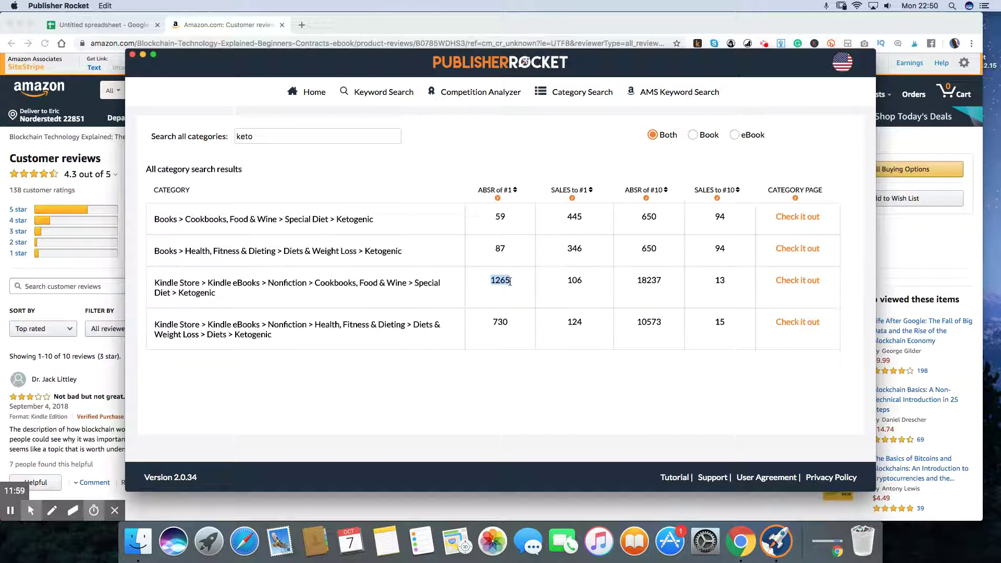
{"action": "double_click", "coordinate": [500, 322]}
{"action": "double_click", "coordinate": [492, 281]}
{"action": "double_click", "coordinate": [651, 217]}
{"action": "left_click_drag", "start_coordinate": [654, 251], "coordinate": [645, 250]}
{"action": "left_click_drag", "start_coordinate": [661, 280], "coordinate": [637, 281]}
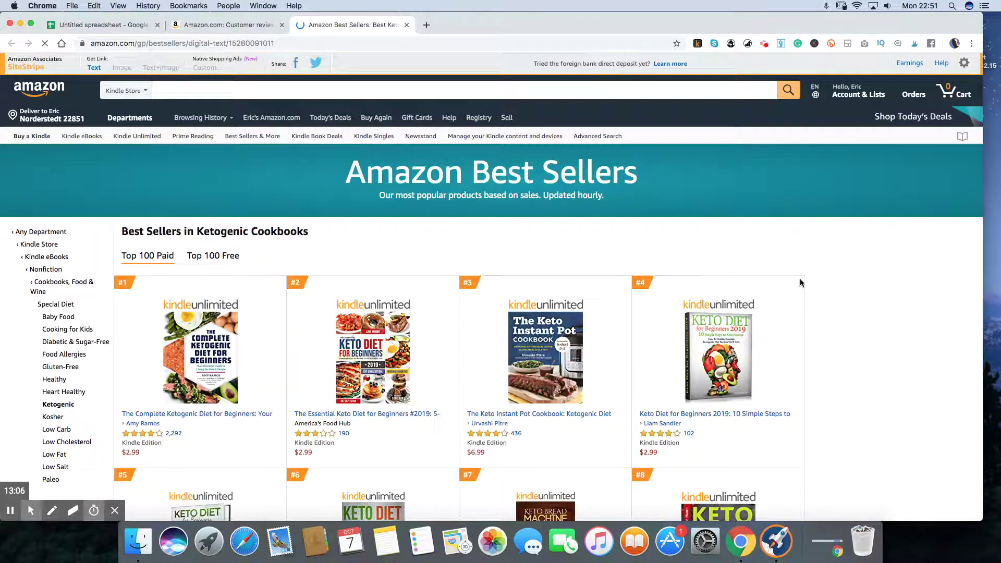
Step: Open and close the DS Amazon Quick View extension settings on the Ketogenic Cookbooks page
{"action": "scroll", "coordinate": [804, 388], "scroll_direction": "down", "scroll_amount": 3}
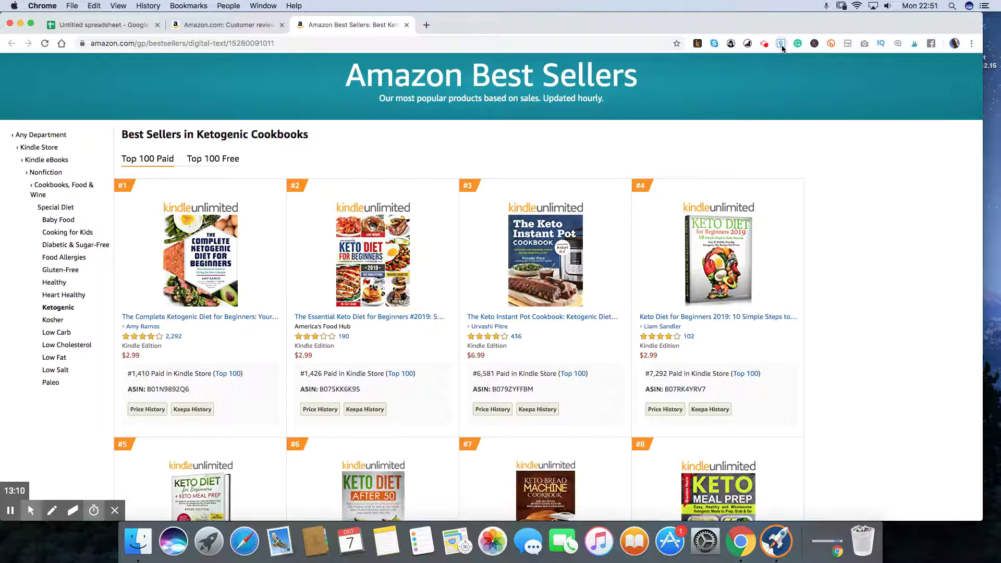
{"action": "left_click", "coordinate": [781, 45]}
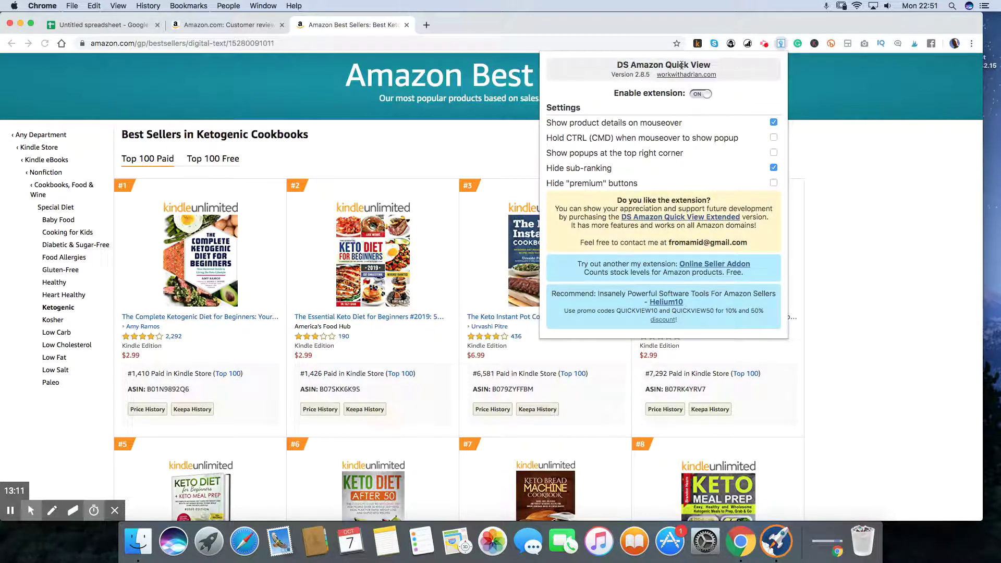
{"action": "left_click", "coordinate": [861, 214]}
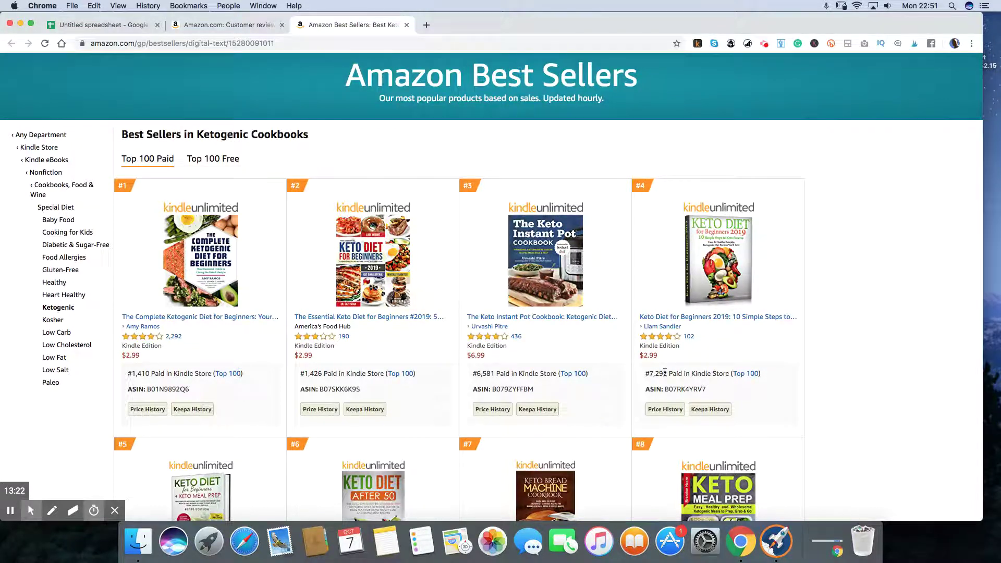
Step: Read each best seller's Paid in Kindle Store rank, from #1,410 down past #40
{"action": "scroll", "coordinate": [854, 345], "scroll_direction": "down", "scroll_amount": 5}
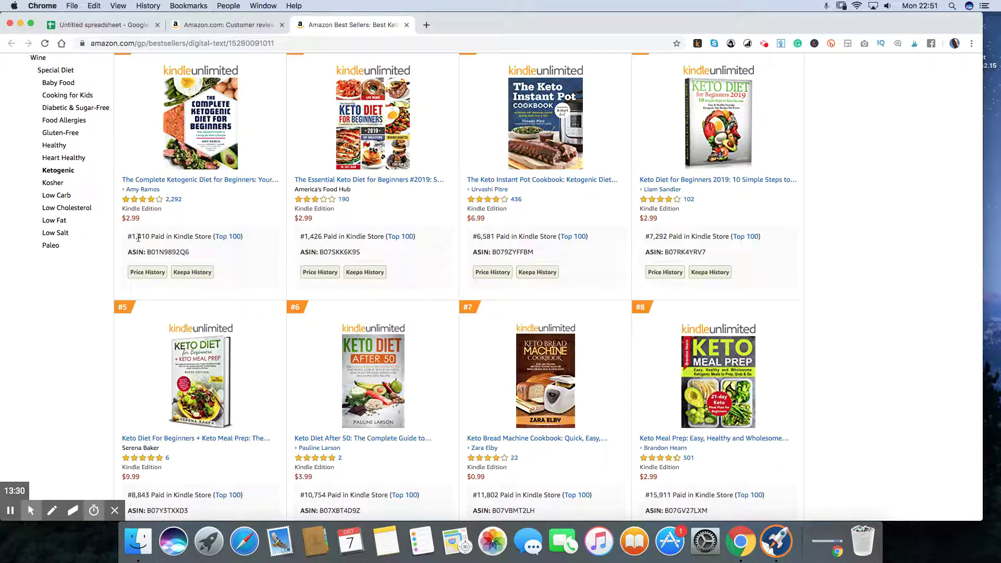
{"action": "left_click_drag", "start_coordinate": [150, 237], "coordinate": [127, 241]}
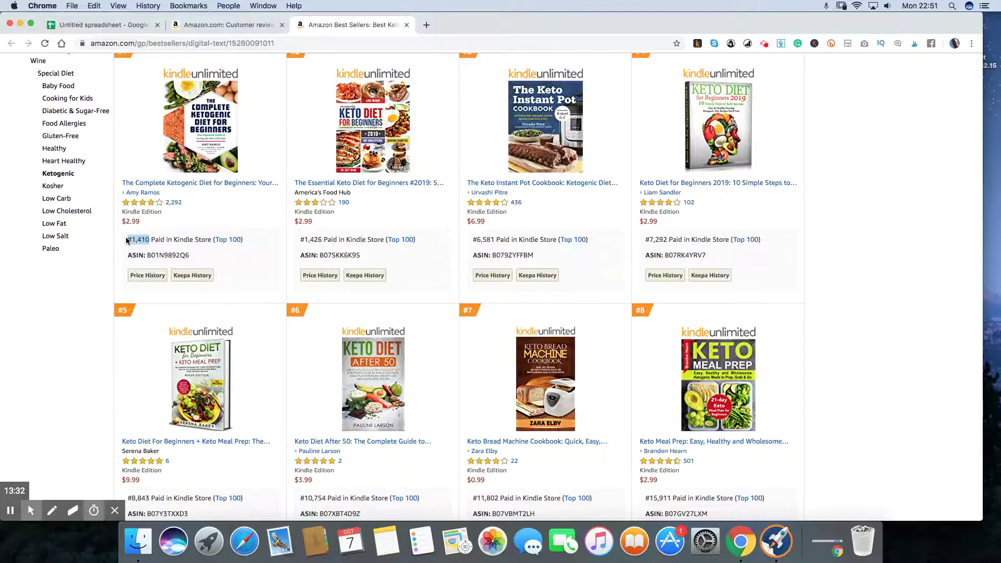
{"action": "scroll", "coordinate": [148, 251], "scroll_direction": "up", "scroll_amount": 3}
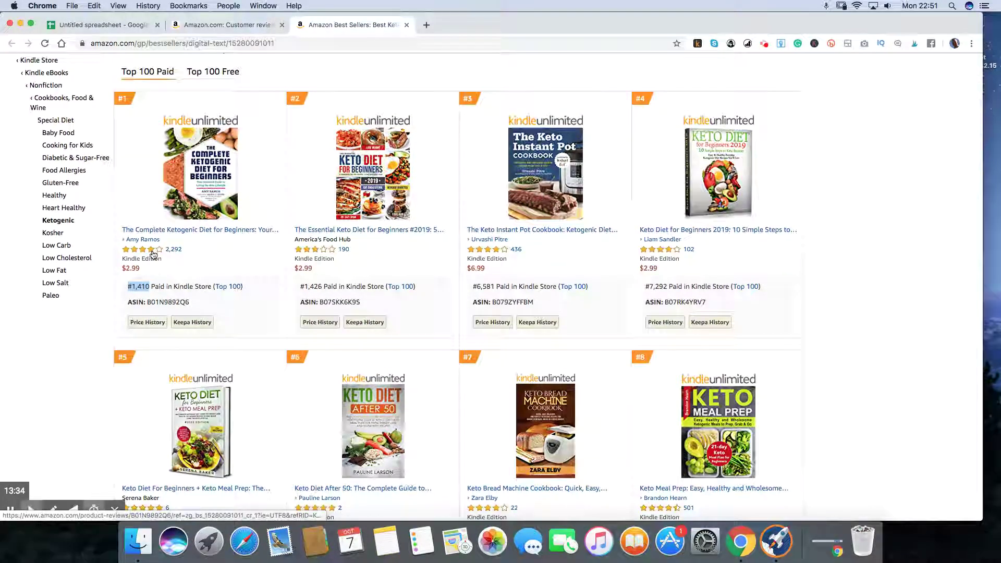
{"action": "scroll", "coordinate": [153, 254], "scroll_direction": "down", "scroll_amount": 5}
{"action": "scroll", "coordinate": [153, 254], "scroll_direction": "down", "scroll_amount": 7}
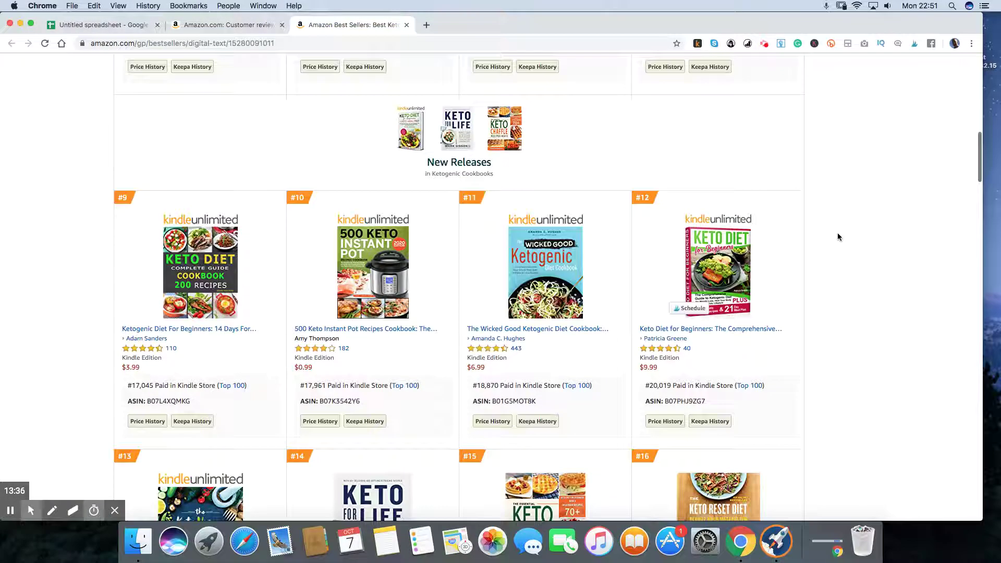
{"action": "mouse_move", "coordinate": [352, 233]}
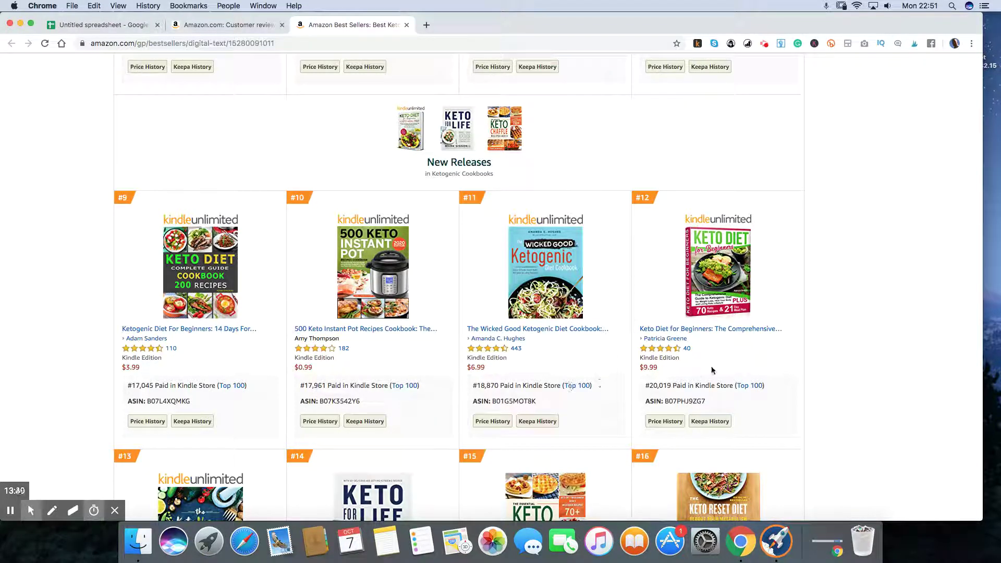
{"action": "scroll", "coordinate": [854, 321], "scroll_direction": "down", "scroll_amount": 2}
{"action": "scroll", "coordinate": [854, 322], "scroll_direction": "down", "scroll_amount": 10}
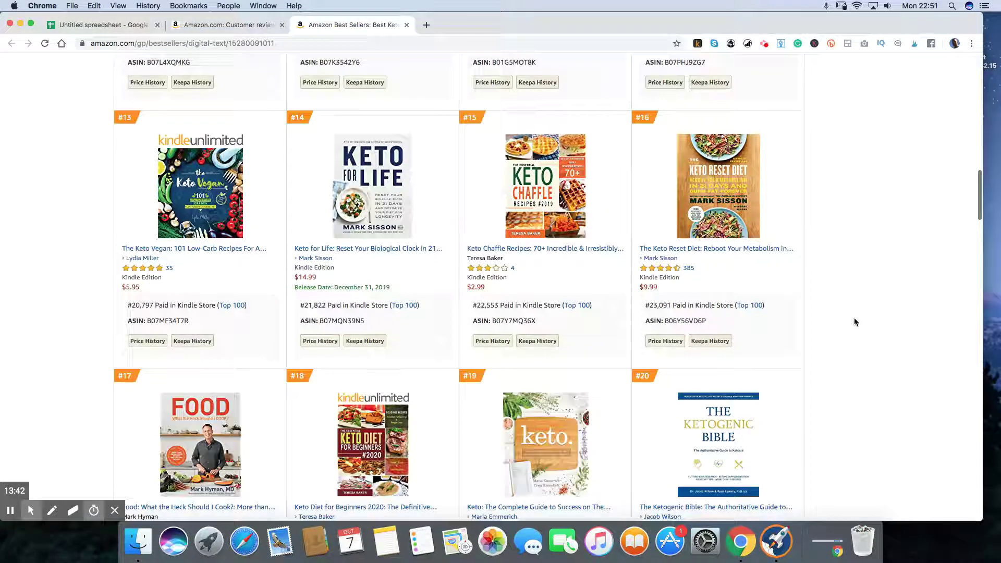
{"action": "scroll", "coordinate": [854, 321], "scroll_direction": "up", "scroll_amount": 3}
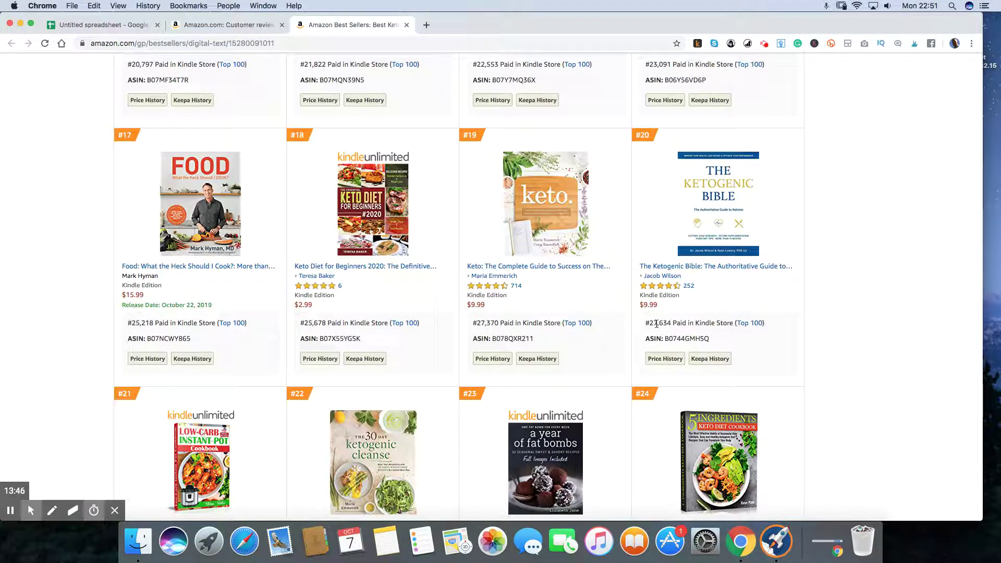
{"action": "scroll", "coordinate": [654, 323], "scroll_direction": "down", "scroll_amount": 1}
{"action": "scroll", "coordinate": [878, 307], "scroll_direction": "down", "scroll_amount": 9}
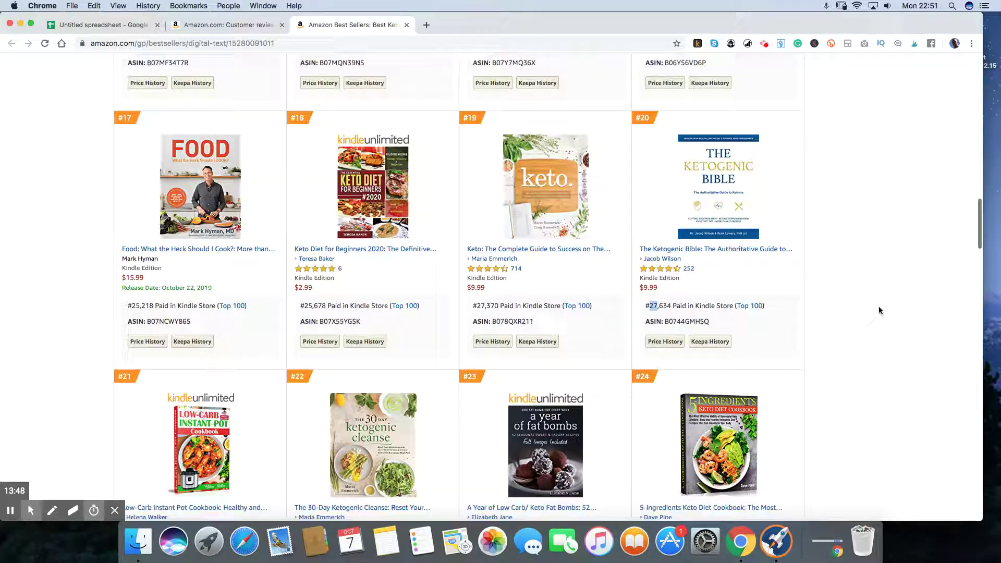
{"action": "scroll", "coordinate": [878, 310], "scroll_direction": "down", "scroll_amount": 20}
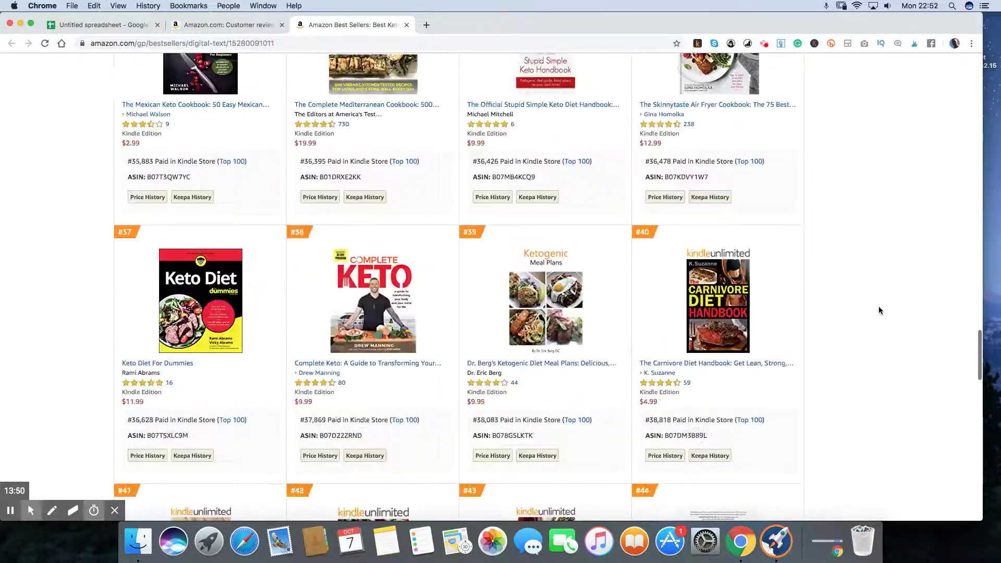
{"action": "scroll", "coordinate": [878, 305], "scroll_direction": "down", "scroll_amount": 5}
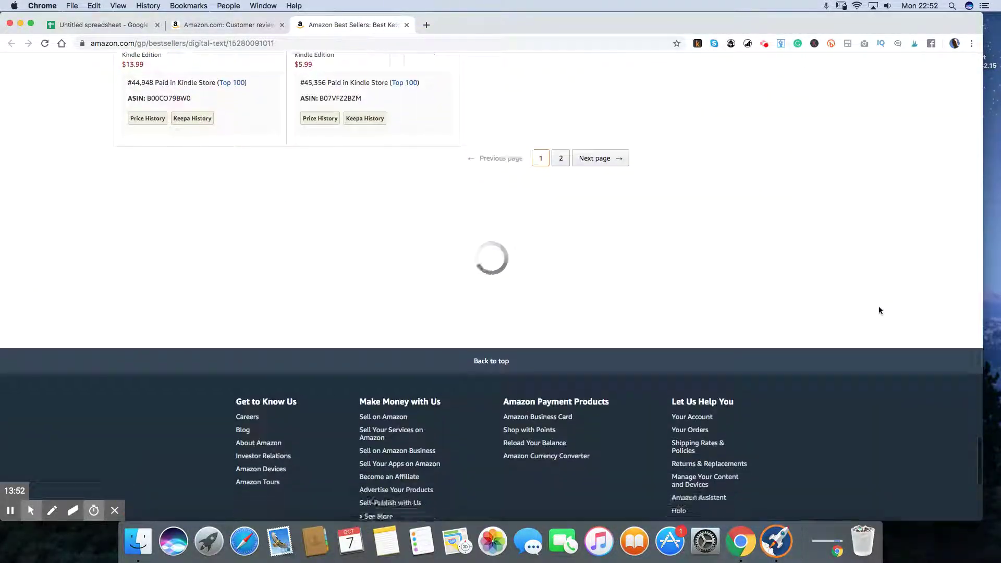
{"action": "scroll", "coordinate": [878, 305], "scroll_direction": "up", "scroll_amount": 15}
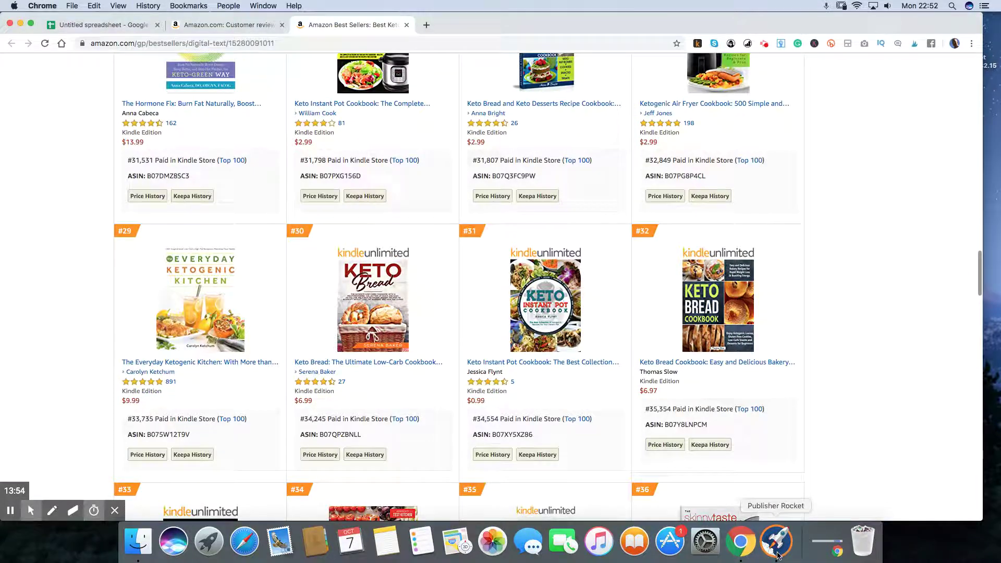
{"action": "left_click", "coordinate": [777, 550]}
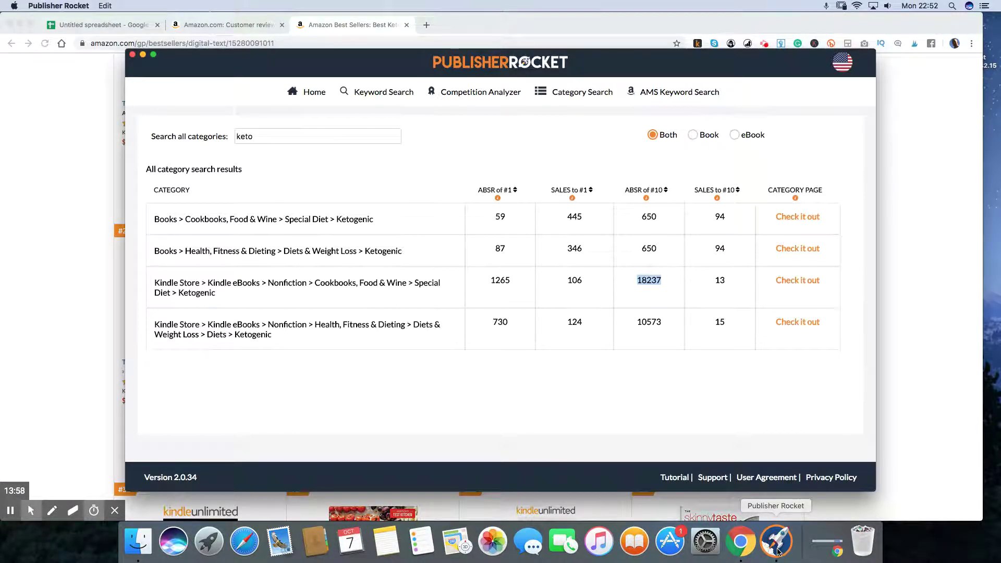
Step: Look over the Untitled spreadsheet's category rows, then bring back Publisher Rocket's keto results
{"action": "left_click", "coordinate": [88, 27]}
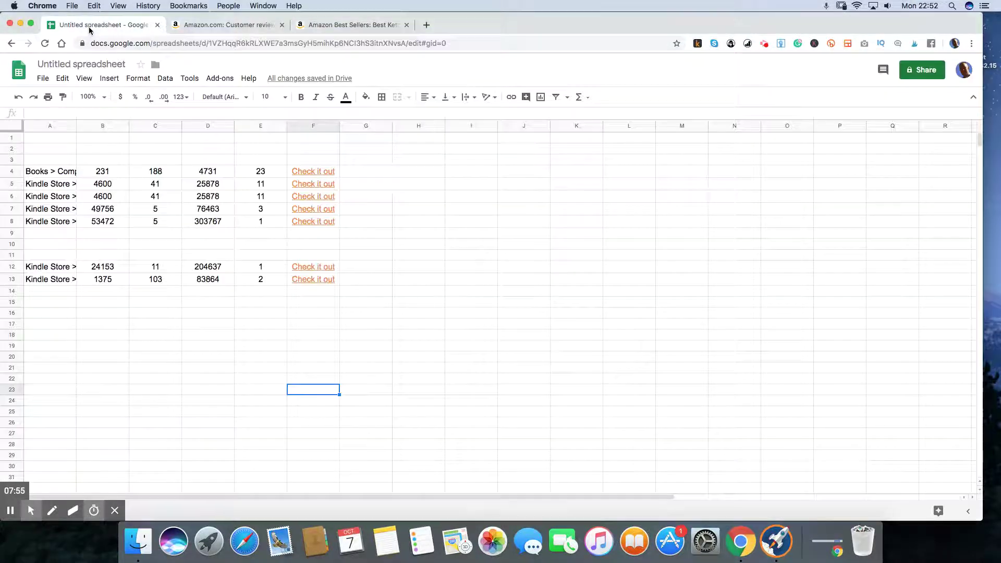
{"action": "left_click", "coordinate": [81, 65]}
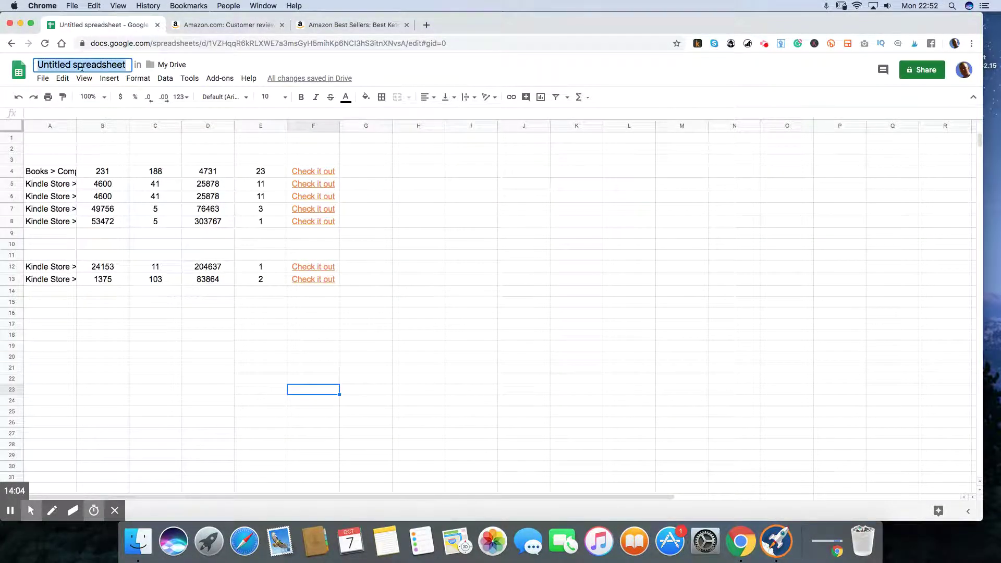
{"action": "key", "text": "super+Tab"}
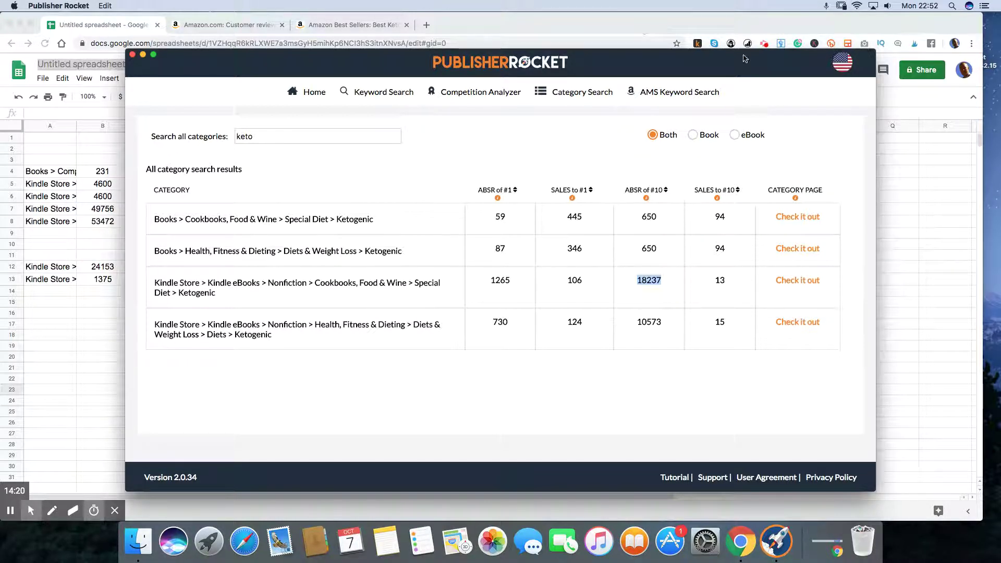
{"action": "left_click_drag", "start_coordinate": [745, 58], "coordinate": [717, 77]}
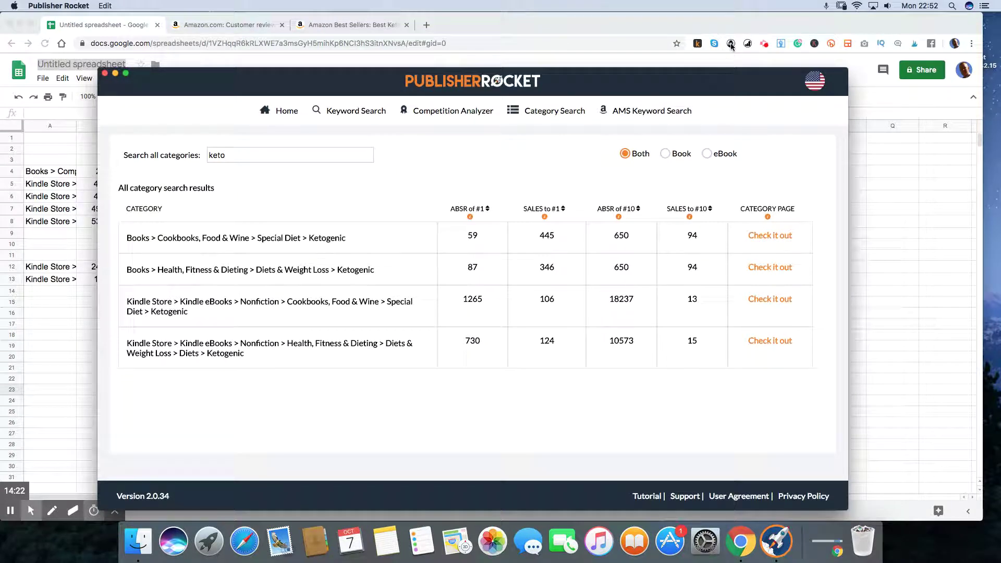
Step: Open Amazon's Kindle Store Top 100 paid best sellers via KindleSpy, keeping Publisher Rocket in front
{"action": "left_click", "coordinate": [732, 44]}
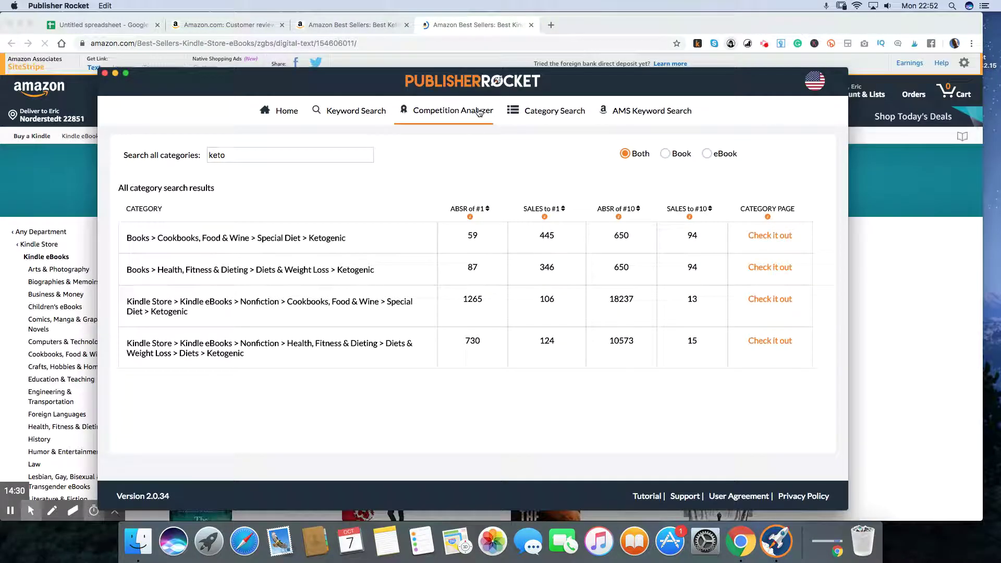
{"action": "left_click_drag", "start_coordinate": [623, 87], "coordinate": [619, 58]}
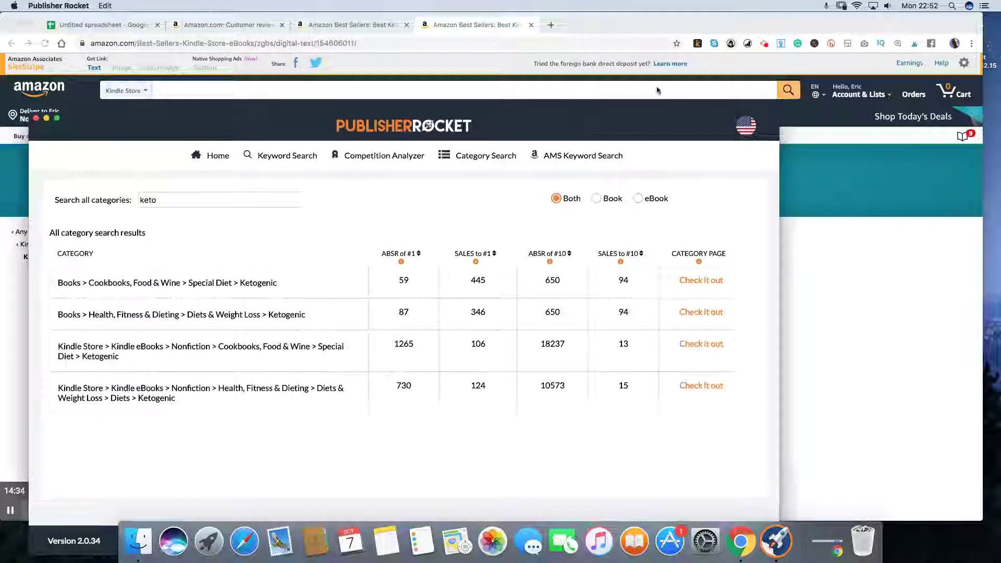
{"action": "left_click_drag", "start_coordinate": [621, 128], "coordinate": [697, 49]}
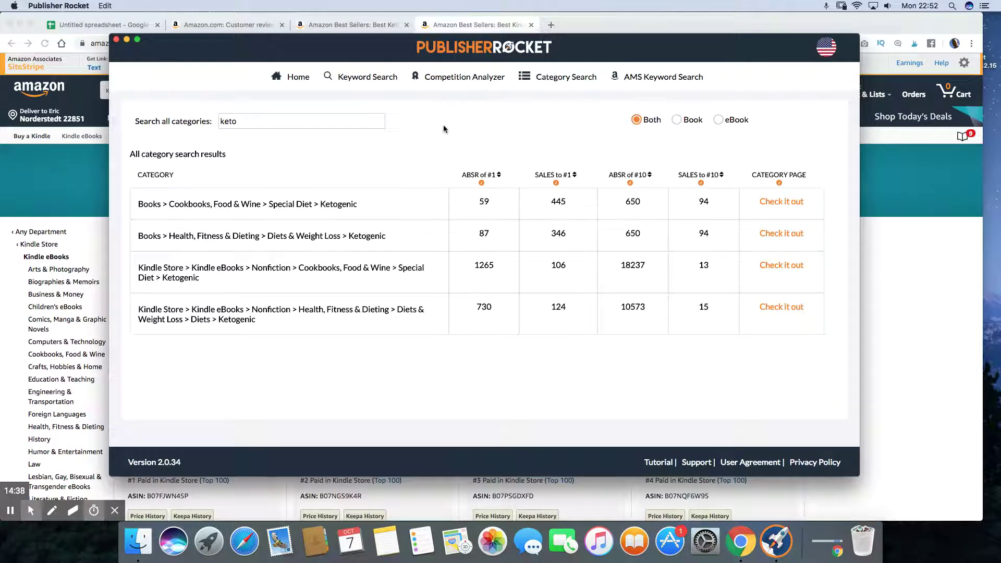